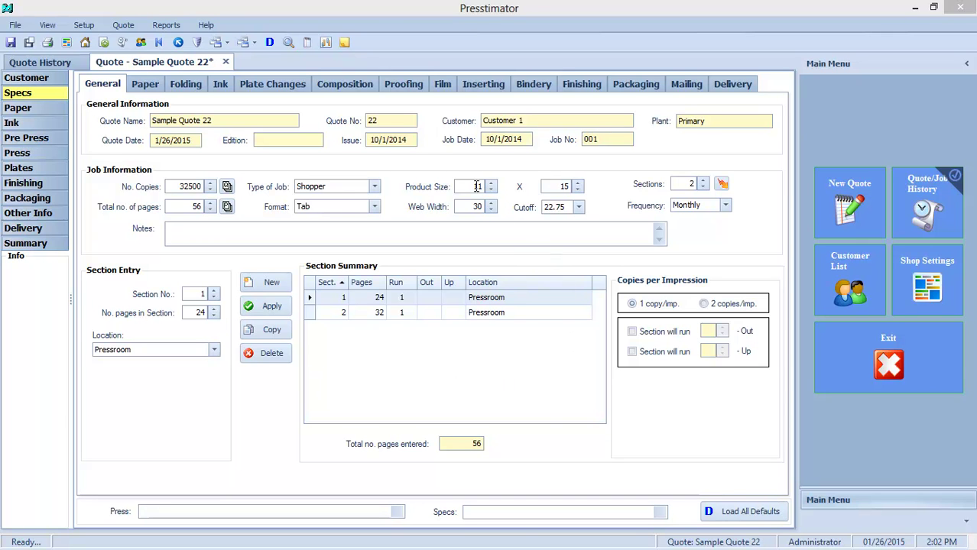
Step: Generate the customer quote report in summary format with cover letter, multiple quantities and multiple page counts, and open it in Word
left_click(306, 44)
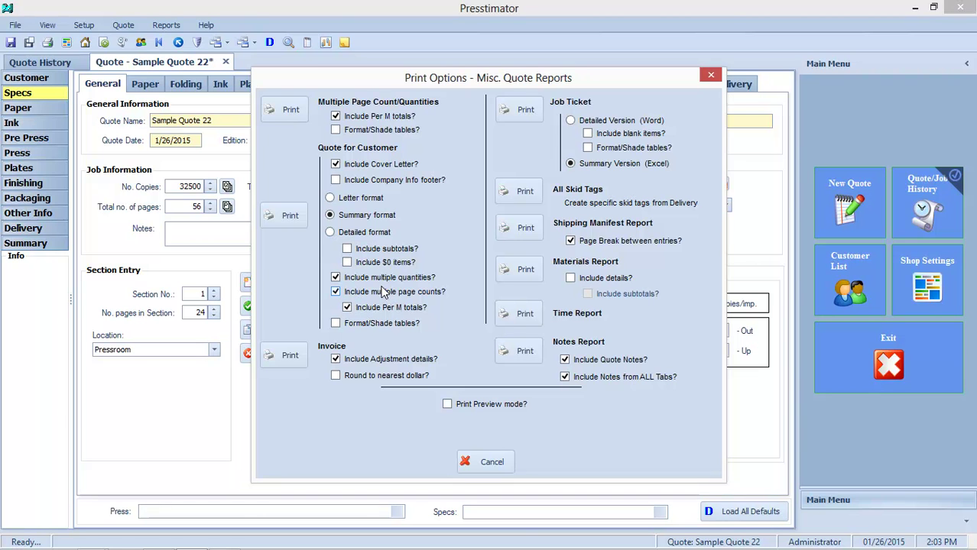
left_click(289, 217)
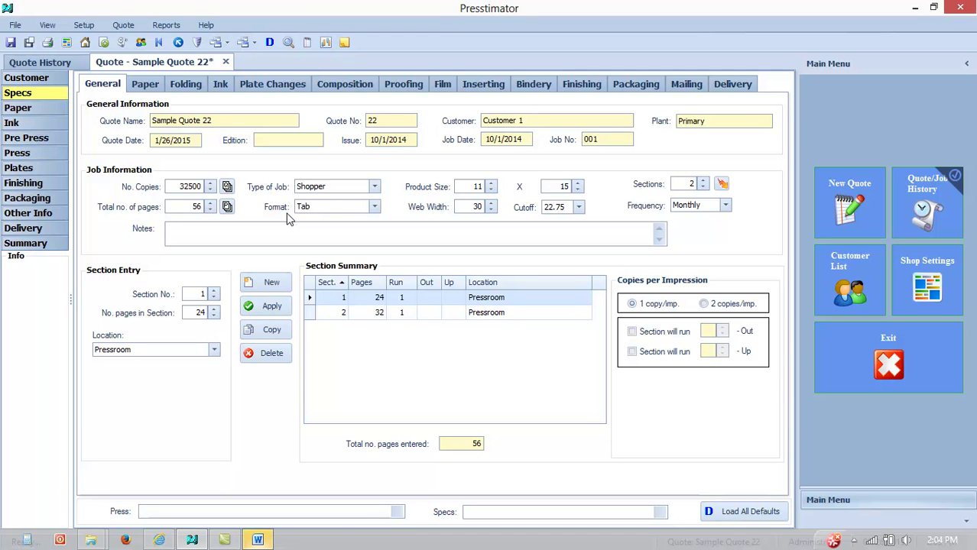
left_click(259, 540)
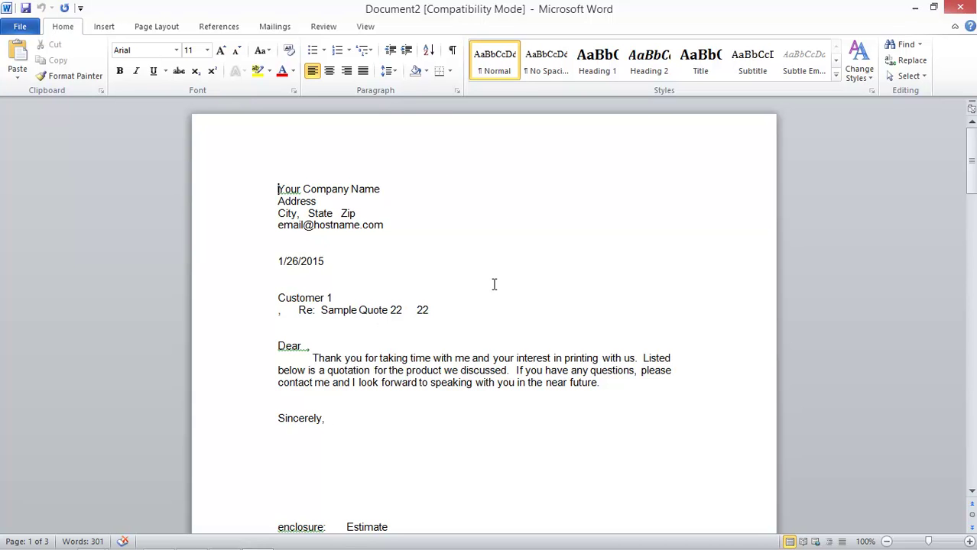
Step: Examine the quote document's cover letter, job summary, multiple quantities and multiple page count price tables, and return to Presstimator
scroll(494, 284, "down", 2)
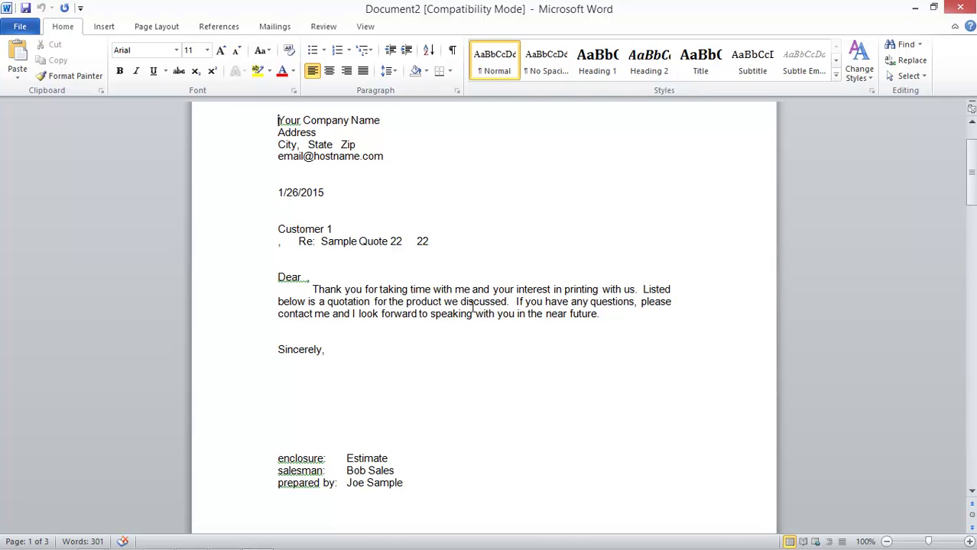
scroll(461, 280, "down", 3)
scroll(459, 275, "down", 15)
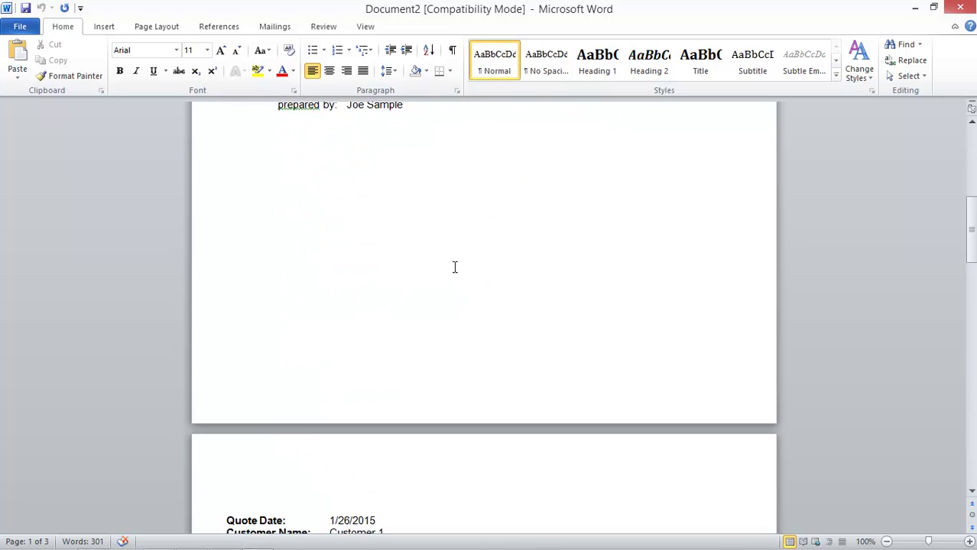
scroll(447, 265, "down", 3)
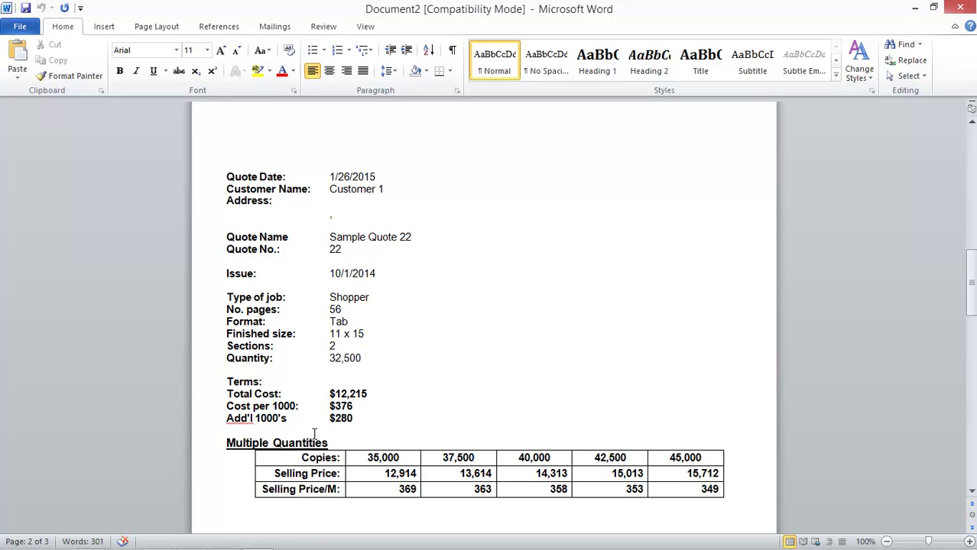
scroll(444, 330, "down", 1)
scroll(444, 330, "down", 1)
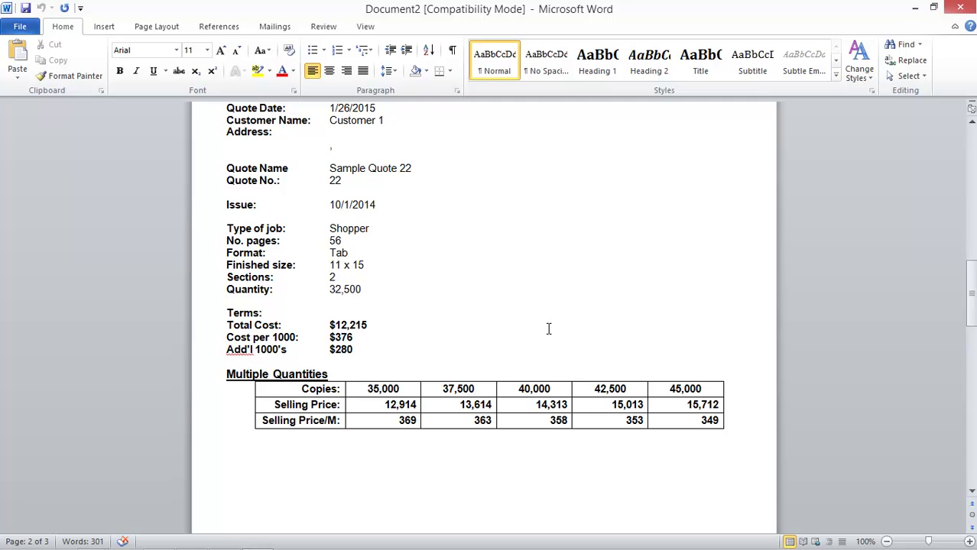
scroll(535, 328, "down", 2)
scroll(530, 329, "down", 11)
scroll(377, 299, "down", 7)
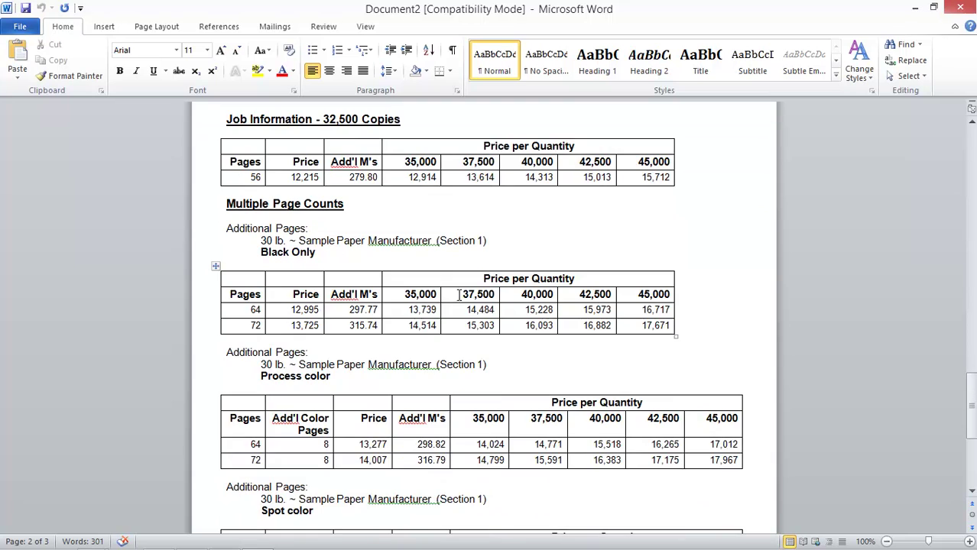
left_click(255, 180)
scroll(542, 203, "down", 1)
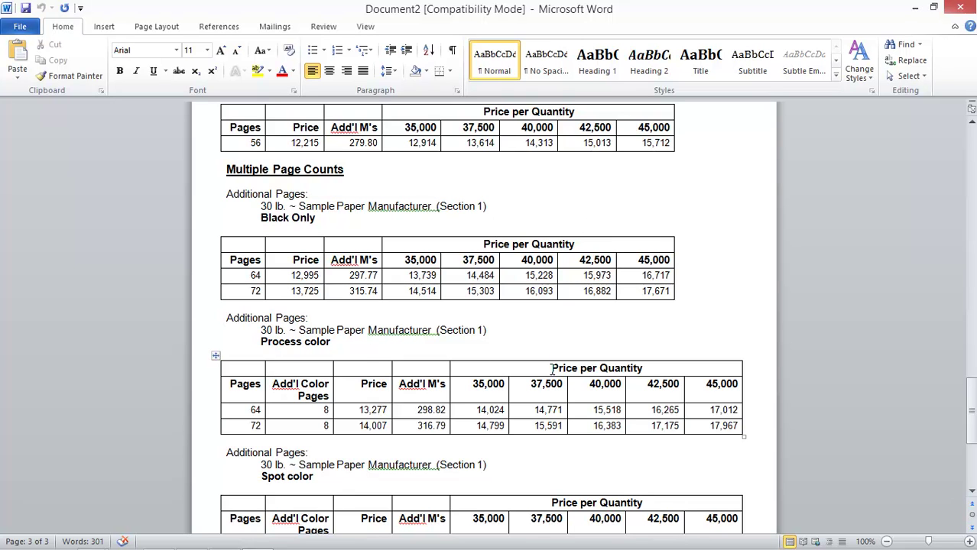
left_click(919, 12)
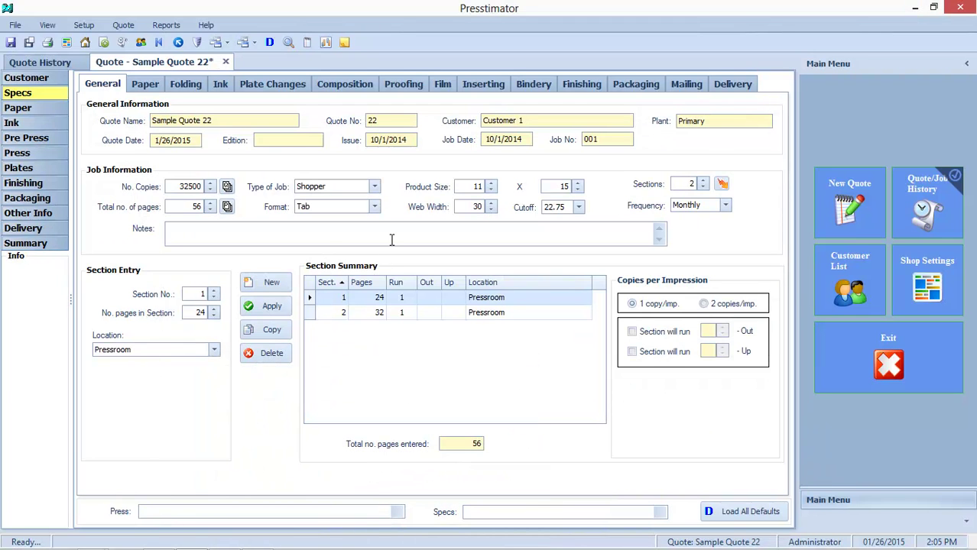
Step: Generate the job ticket for Sample Quote 22 in the summary version and open it in Excel
left_click(306, 42)
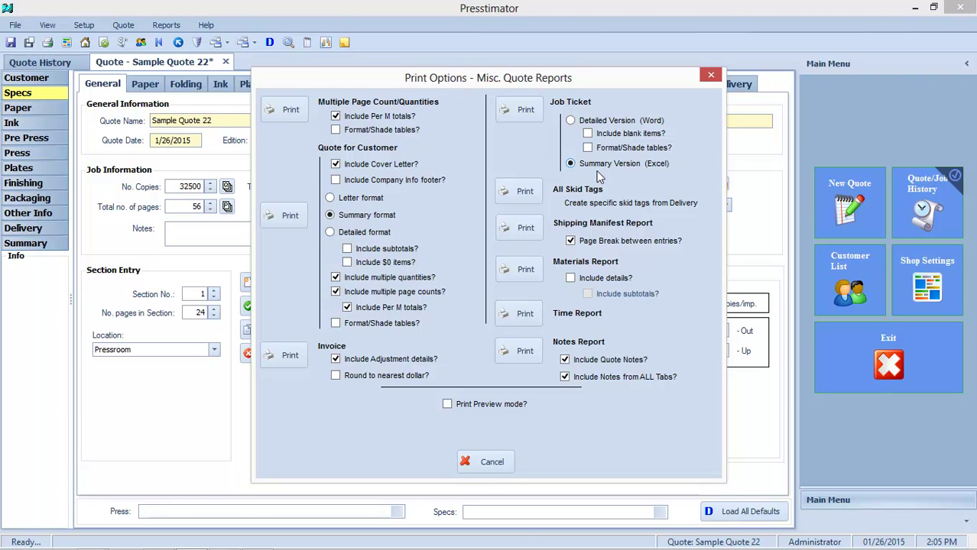
left_click(521, 123)
left_click(398, 221)
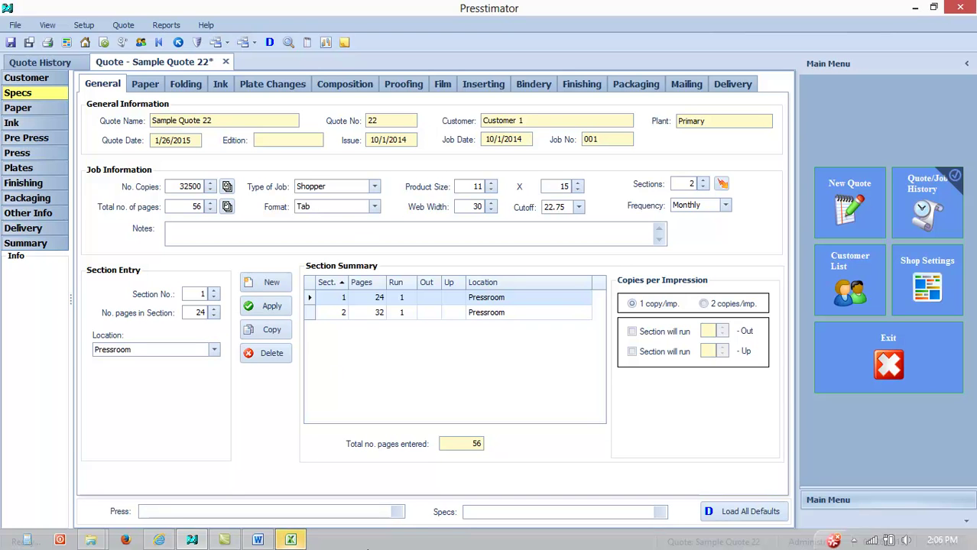
left_click(295, 540)
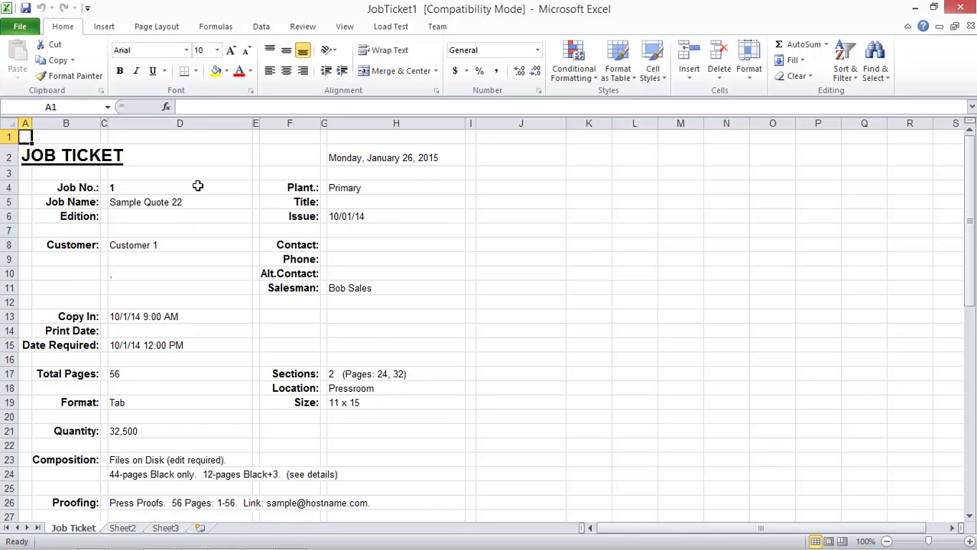
Step: Examine the job ticket from the job details to the delivery entries, and return to Presstimator
scroll(197, 188, "down", 1)
scroll(214, 238, "down", 1)
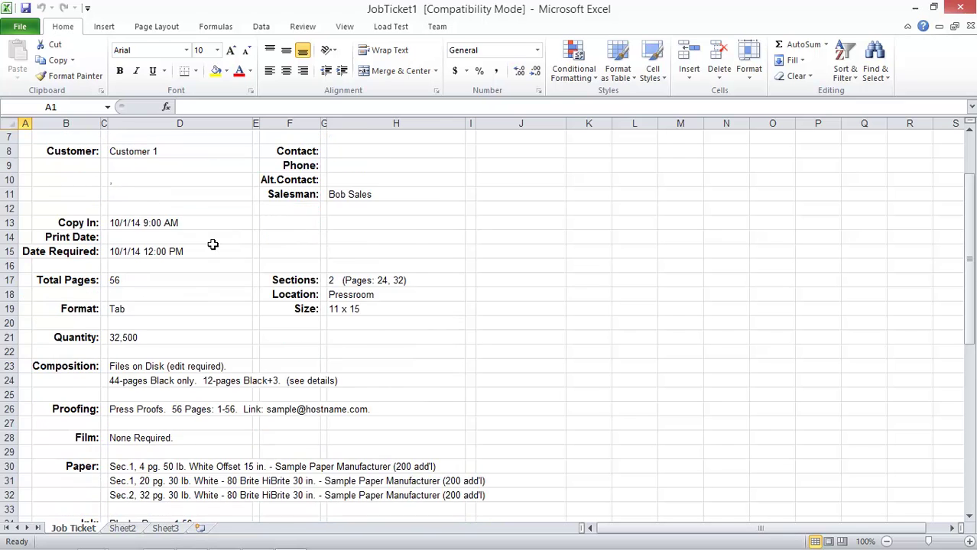
scroll(212, 245, "down", 1)
scroll(211, 248, "down", 2)
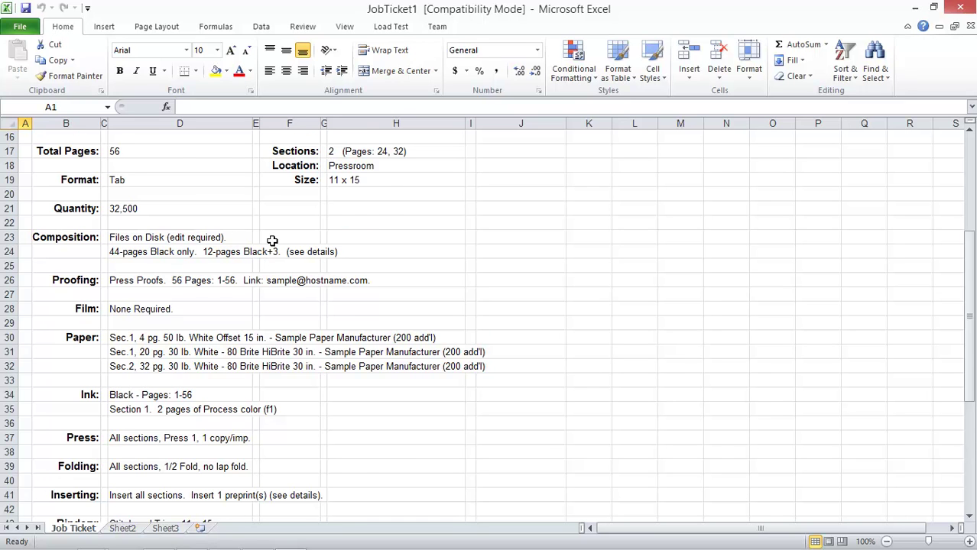
scroll(269, 241, "down", 2)
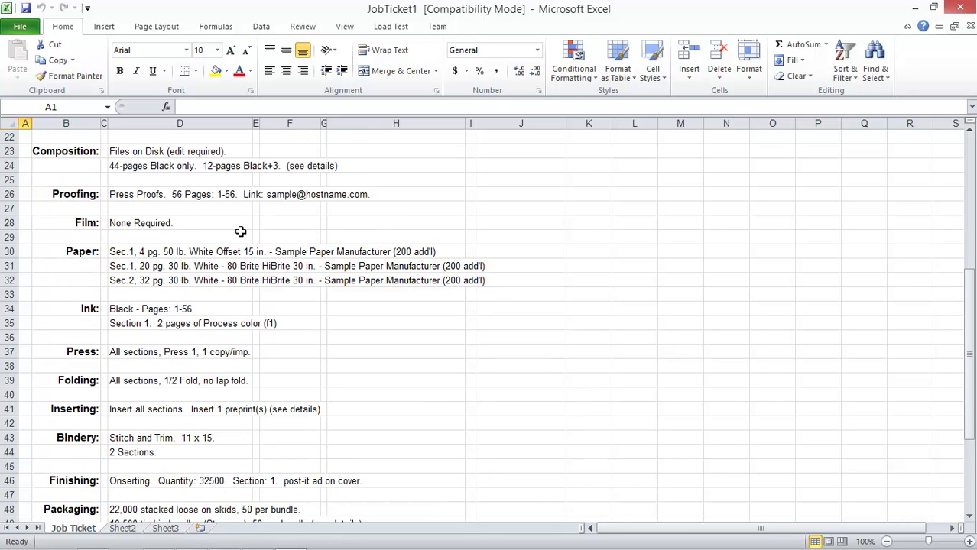
scroll(233, 235, "down", 1)
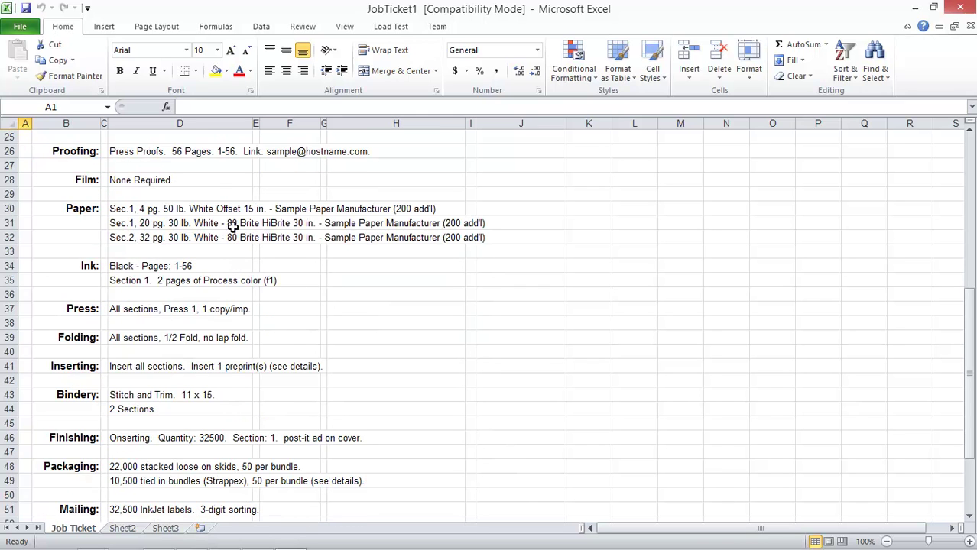
scroll(222, 243, "down", 2)
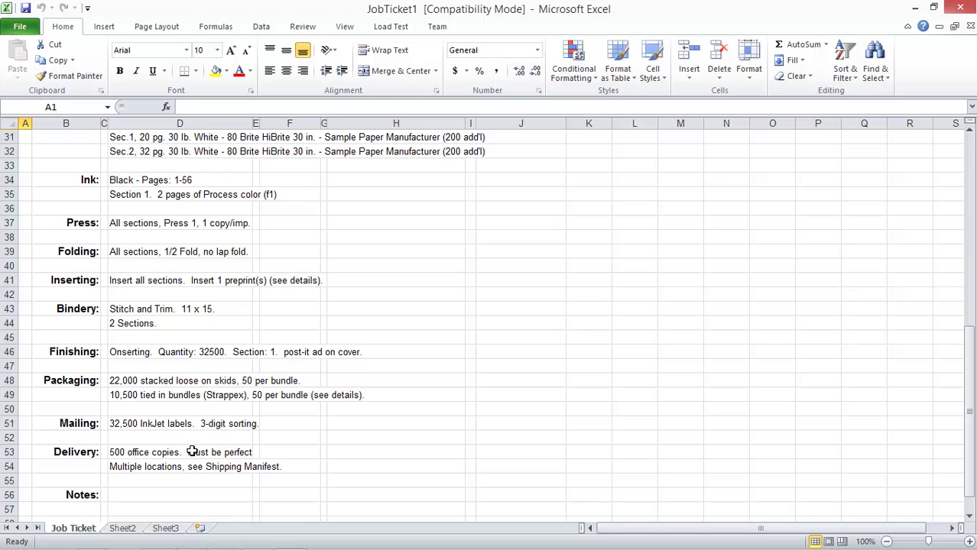
scroll(211, 404, "up", 10)
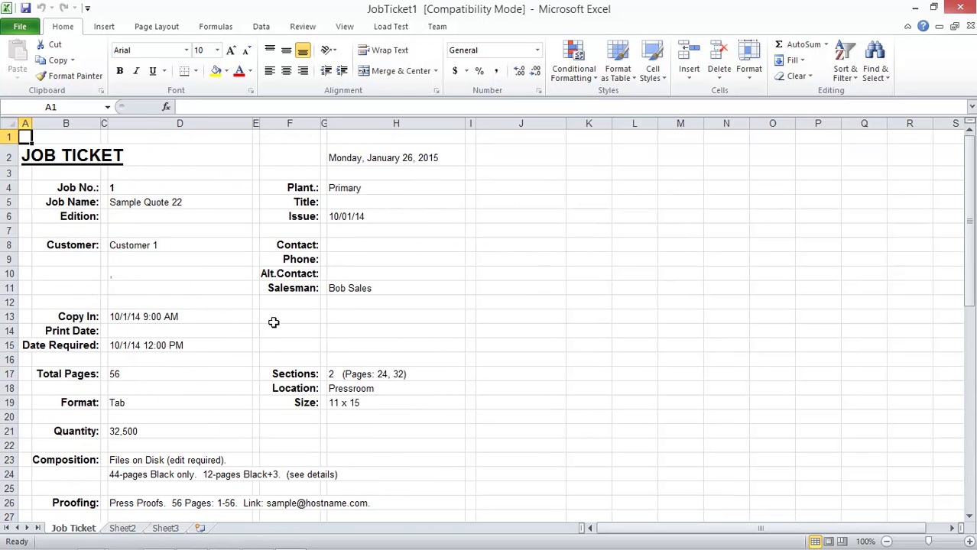
left_click(914, 10)
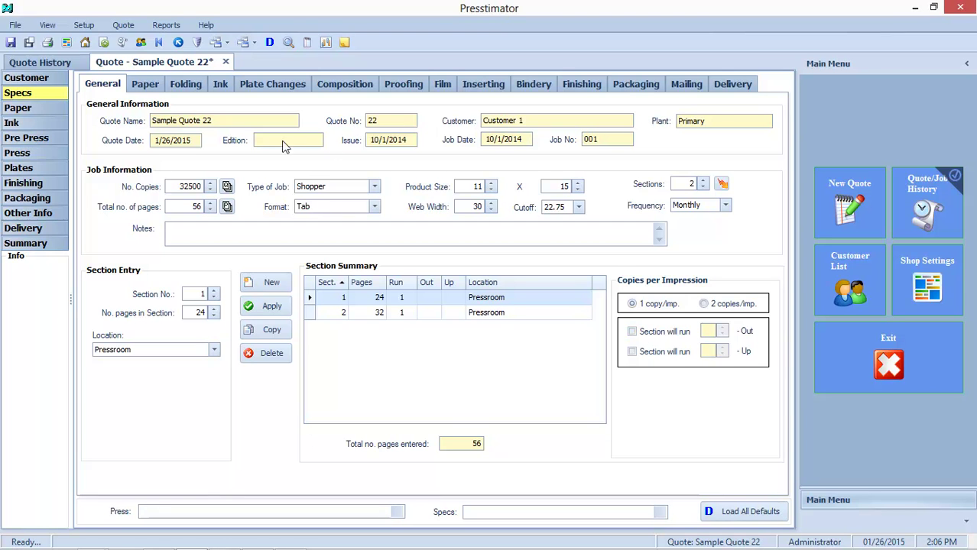
Step: Look over the miscellaneous quote report options and the Quote Report Generator options, closing both without printing
left_click(301, 42)
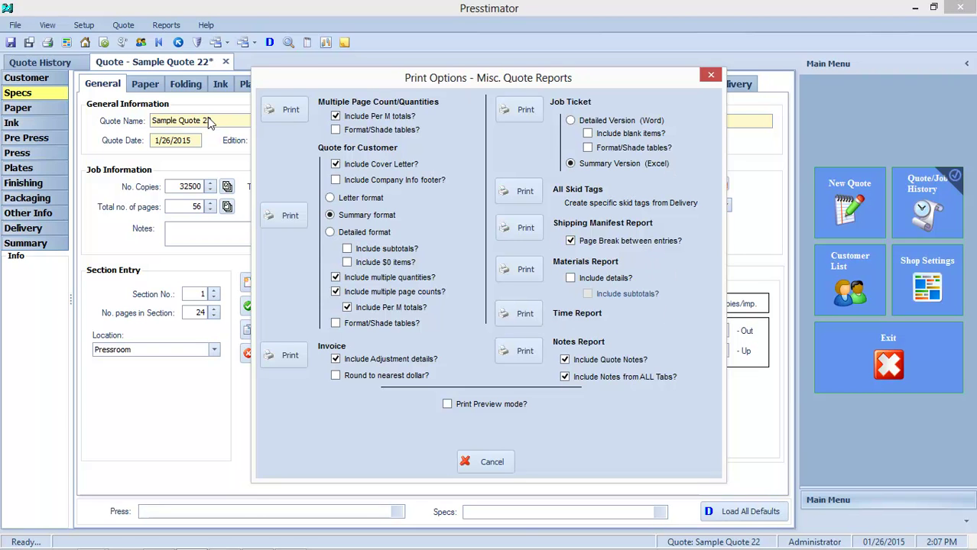
left_click(490, 462)
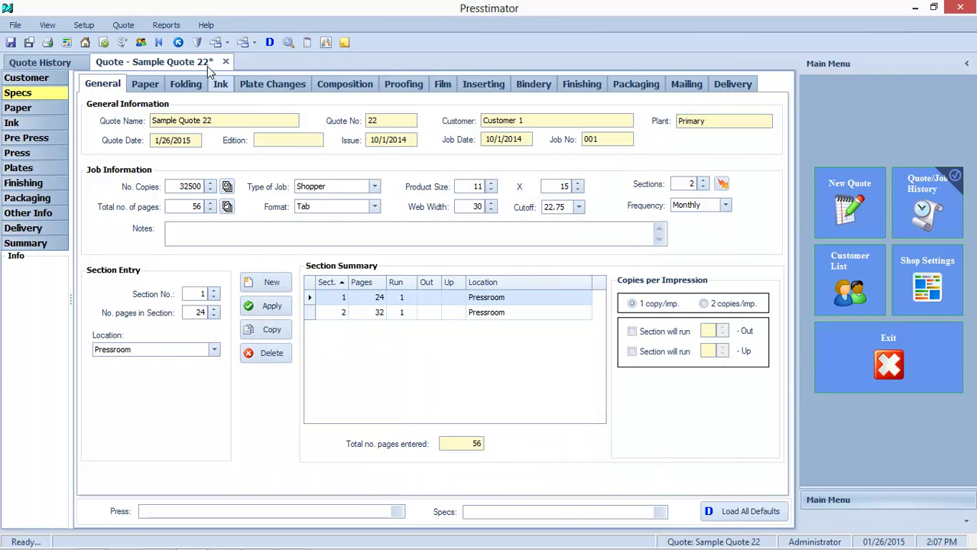
left_click(168, 26)
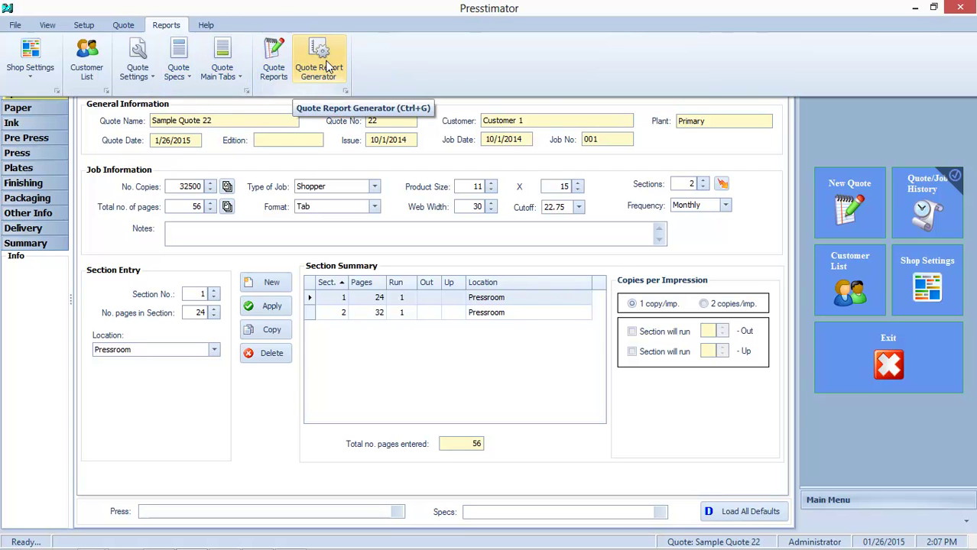
left_click(327, 67)
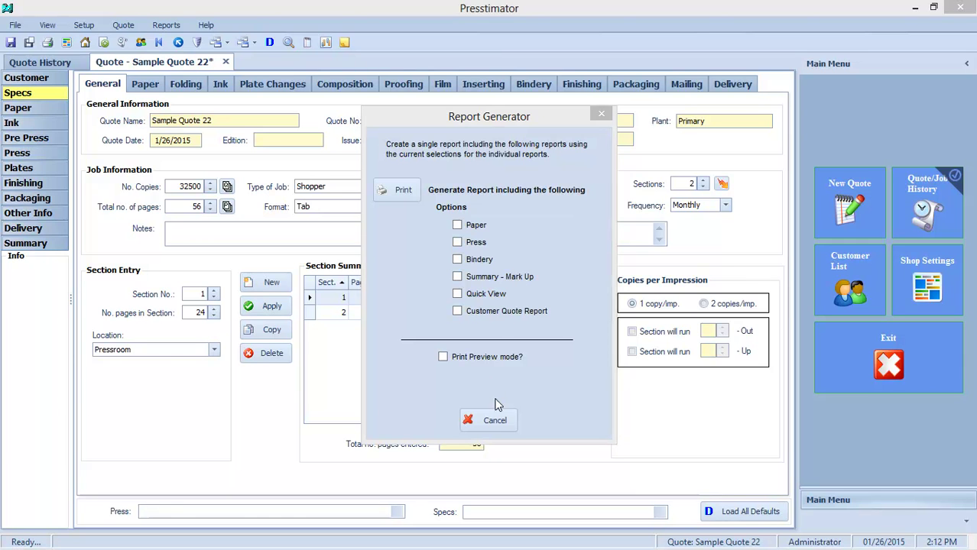
left_click(496, 419)
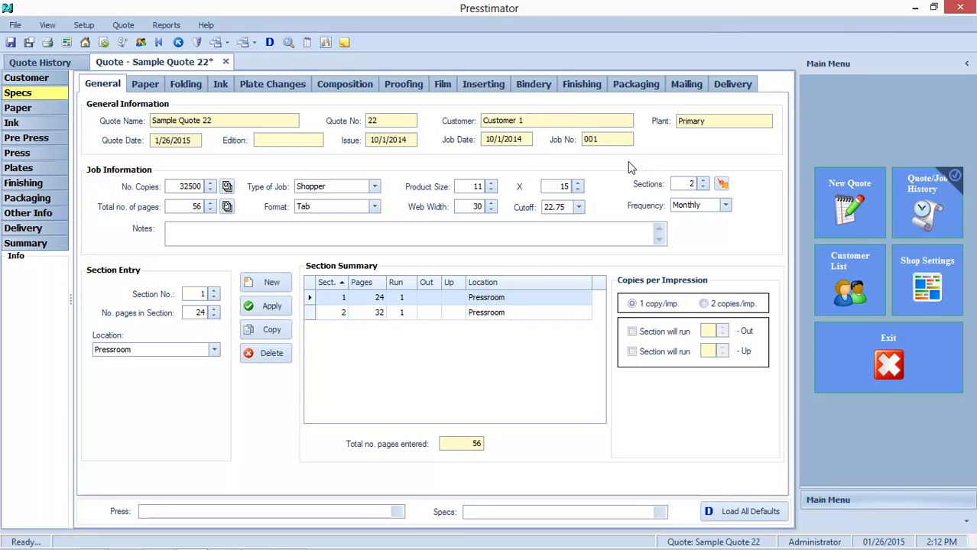
Step: Review the quote's actual paper usage and press time, and generate the Estimates vs. Actuals report in Excel
left_click(324, 44)
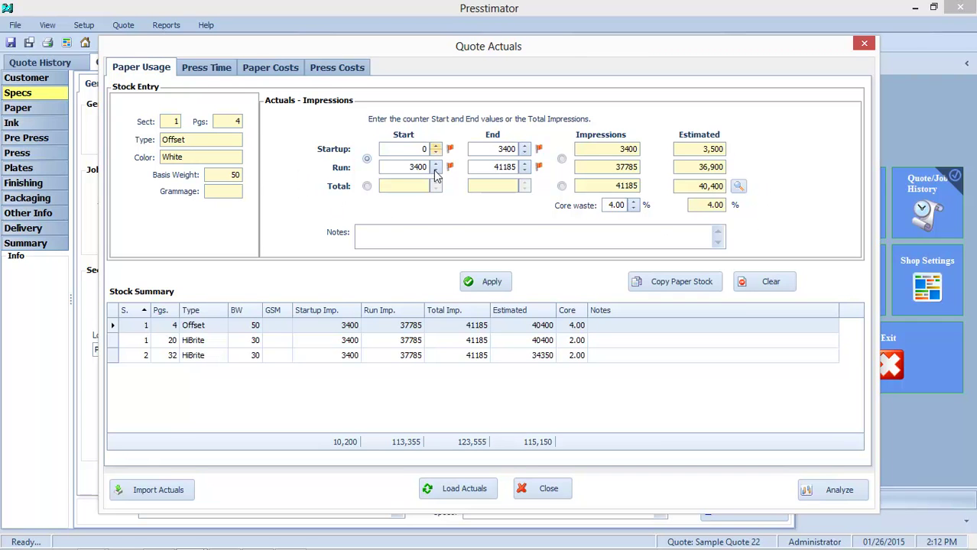
left_click(204, 70)
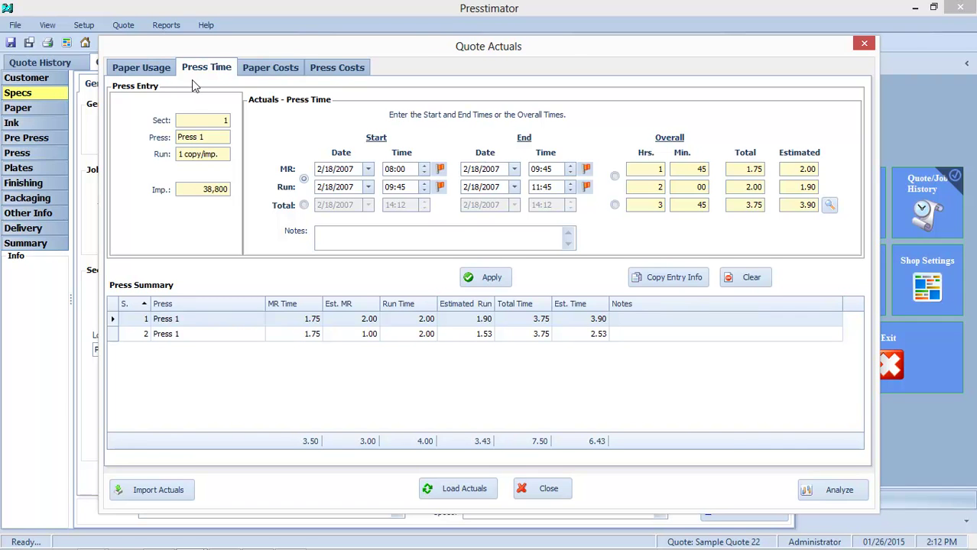
left_click(840, 495)
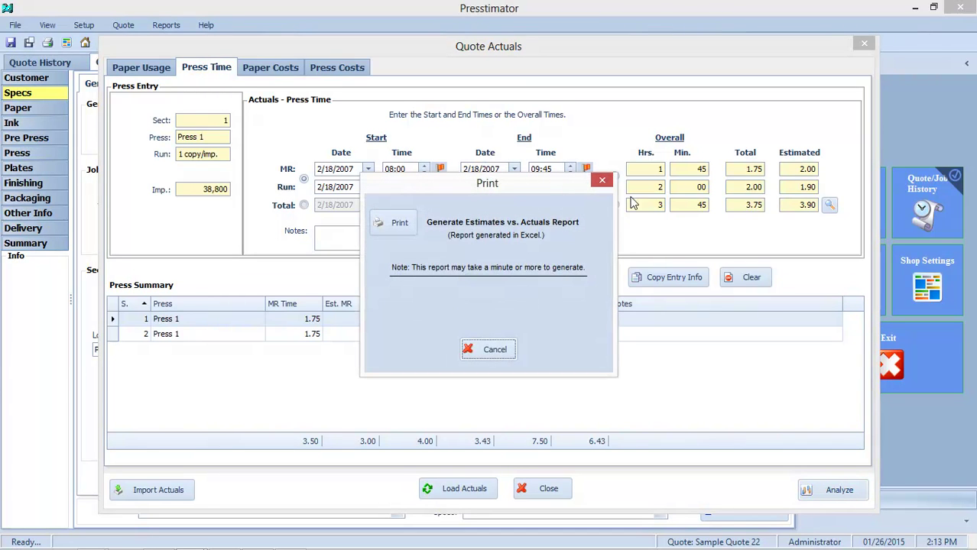
left_click(396, 225)
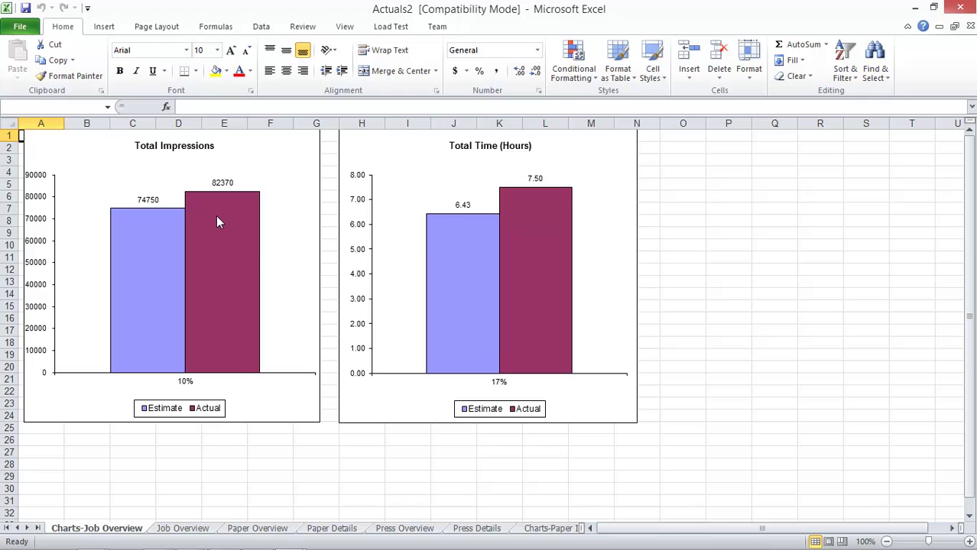
Step: Examine the Estimates vs. Actuals workbook's job, paper and press sheets and the charts for paper impressions and press time
mouse_move(217, 220)
mouse_move(519, 194)
left_click(183, 529)
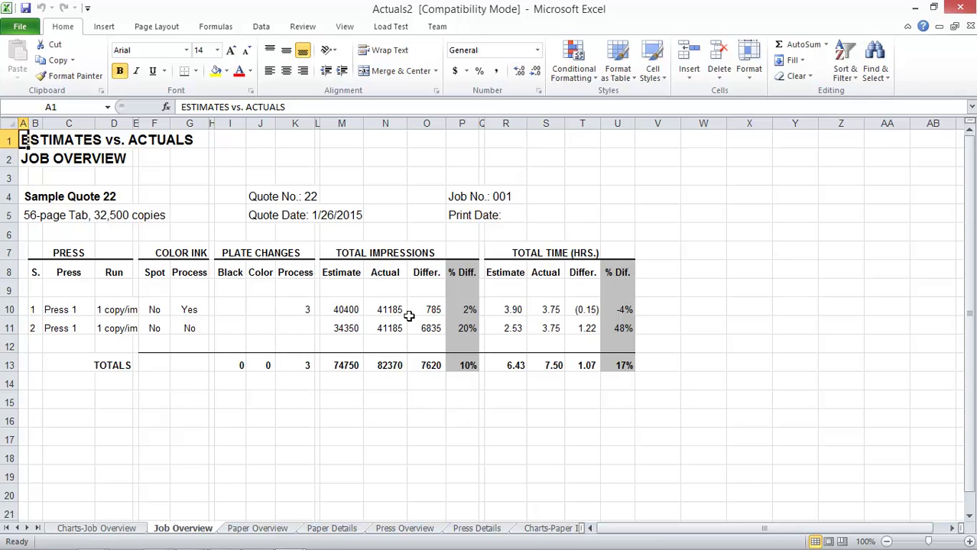
left_click(257, 530)
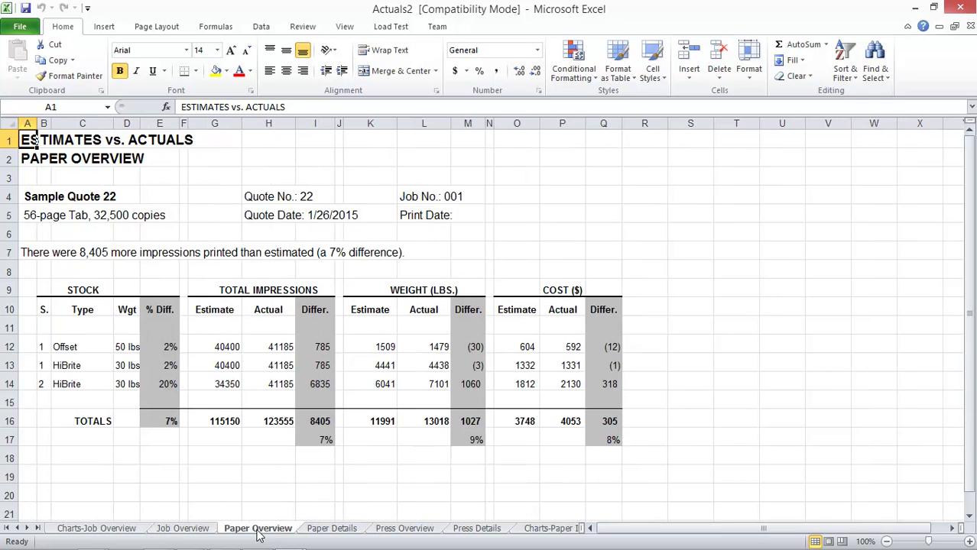
left_click(336, 531)
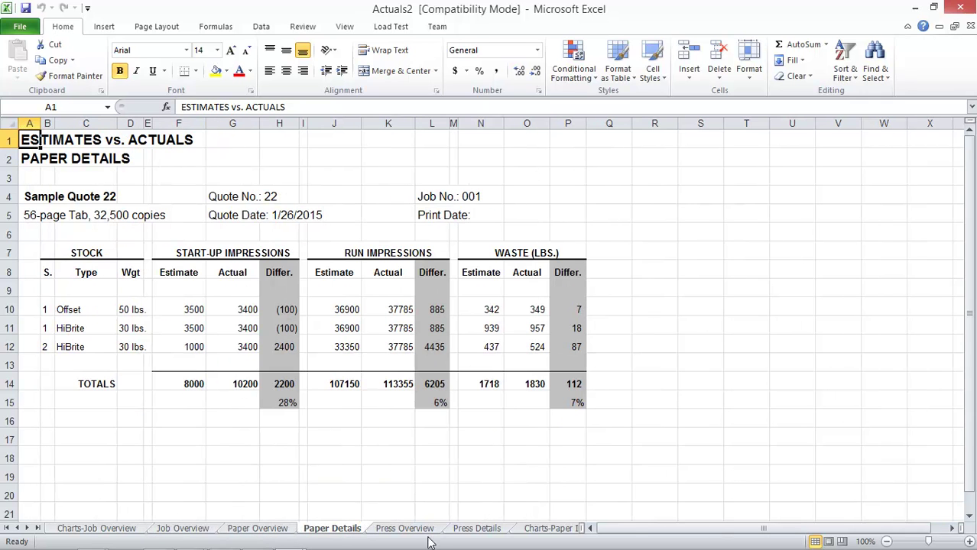
left_click(414, 529)
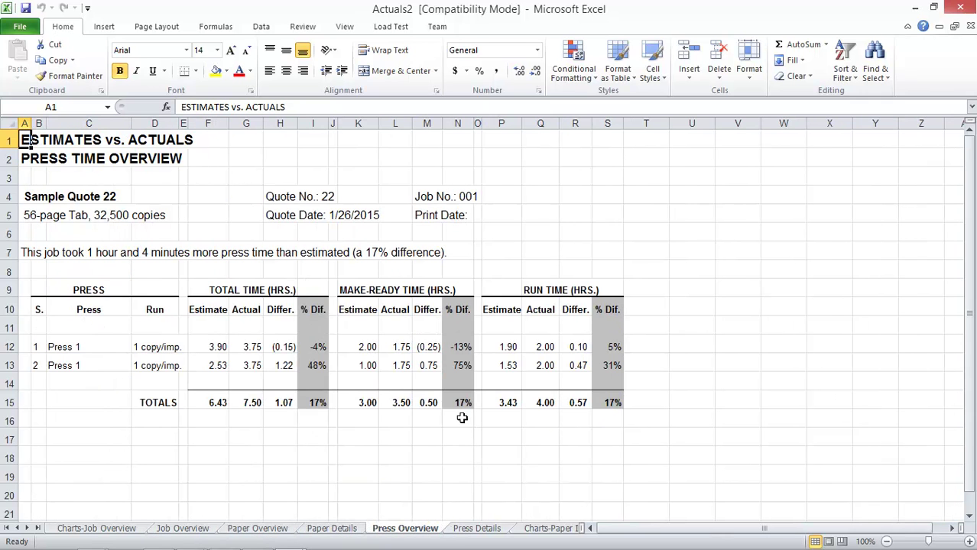
left_click(482, 529)
left_click(535, 530)
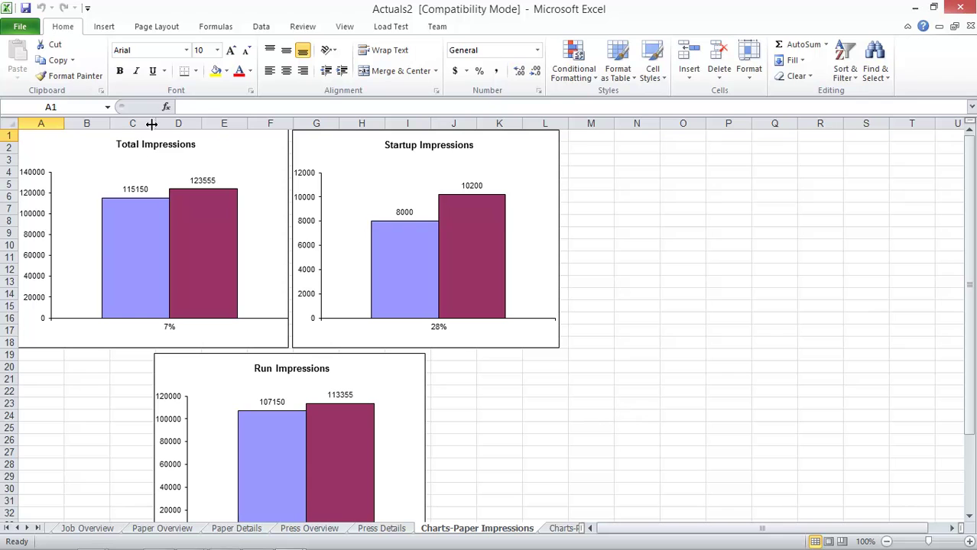
left_click(556, 533)
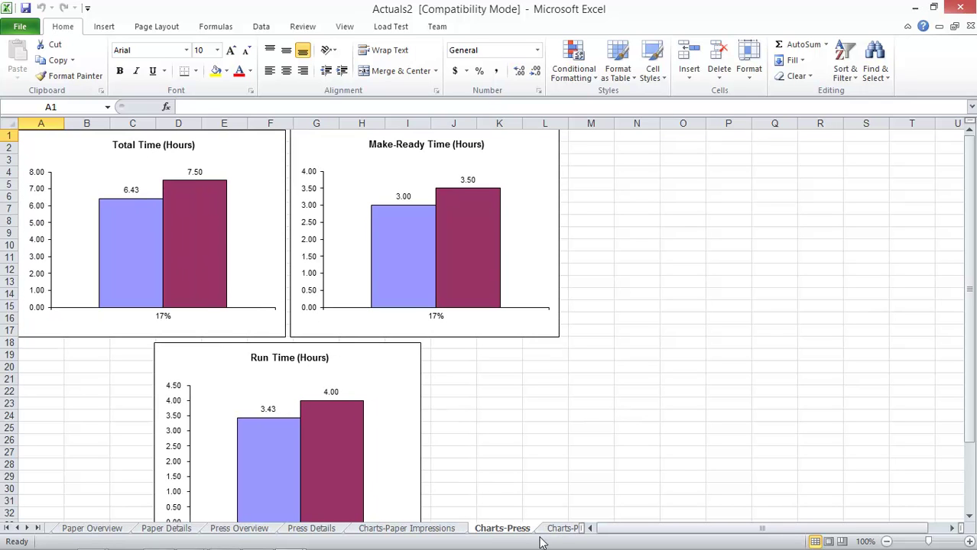
Step: Examine the workbook's paper usage charts, return to Presstimator, and close the quote actuals
left_click(558, 534)
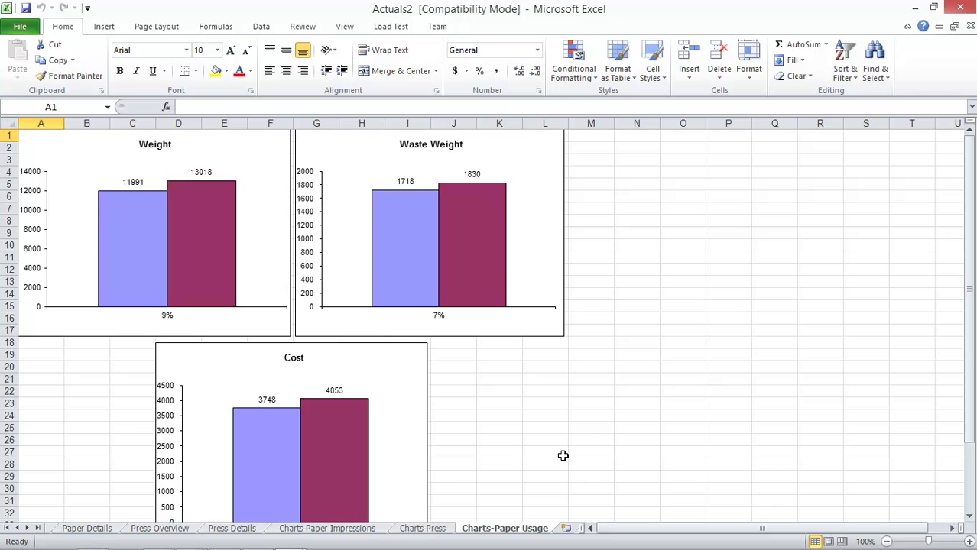
left_click(916, 9)
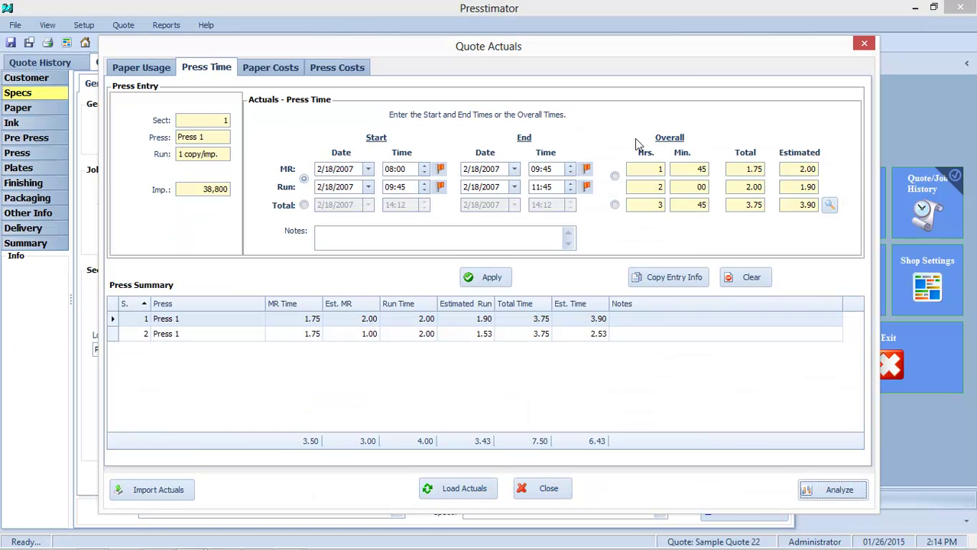
left_click(547, 489)
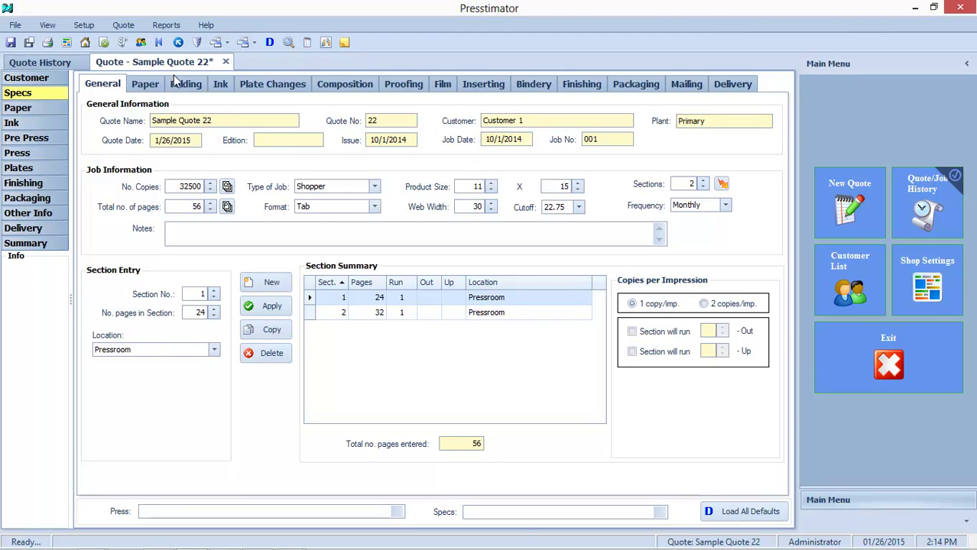
Step: Generate the Billing and Customer Analysis report in Excel from the quote history list for 10/1/2014 to 10/31/2014
left_click(30, 66)
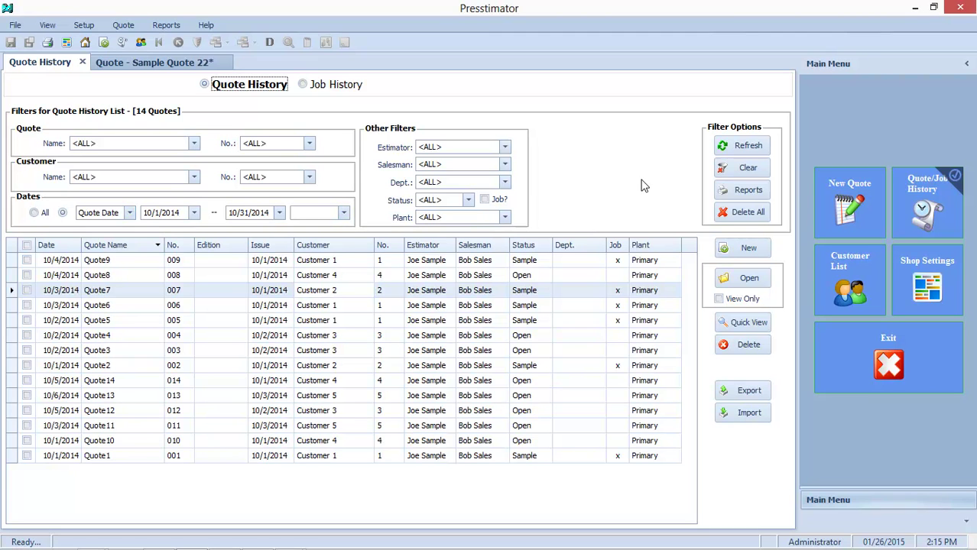
left_click(748, 190)
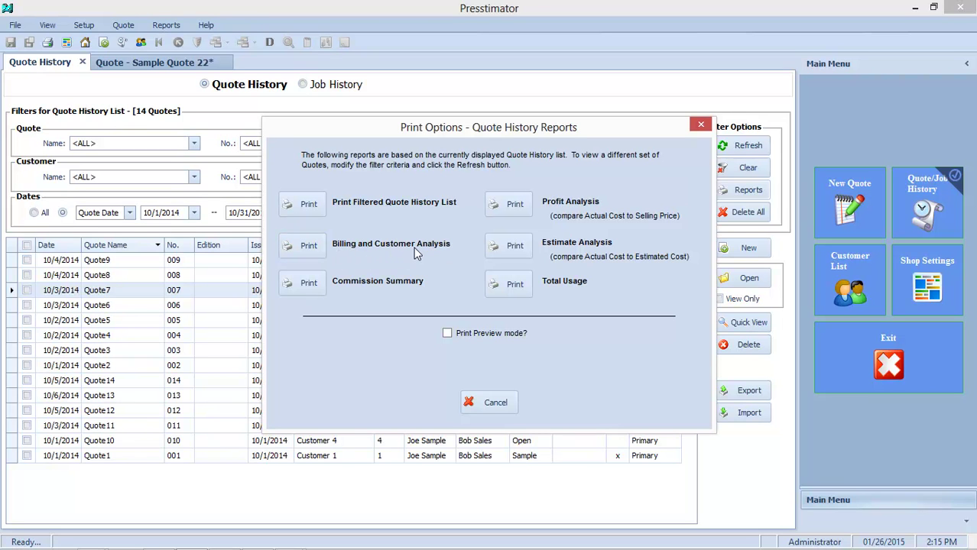
left_click(308, 249)
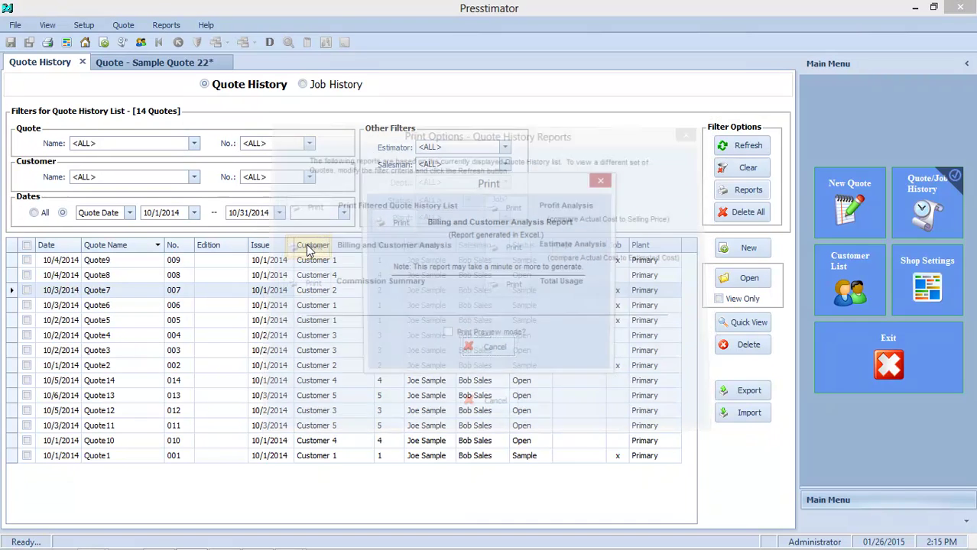
left_click(398, 221)
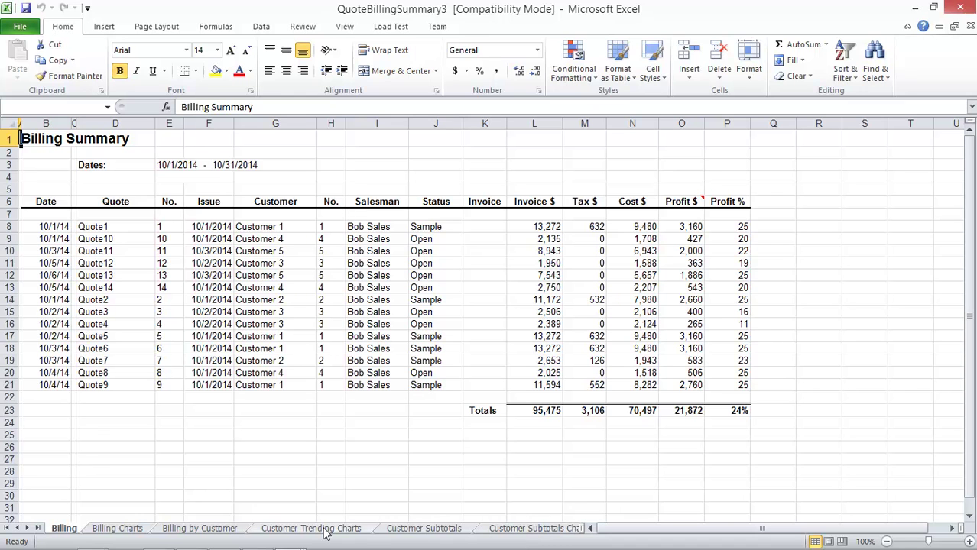
Step: Examine the billing charts, the billing summary by customer down to the grand total, and both customer trending charts
left_click(118, 529)
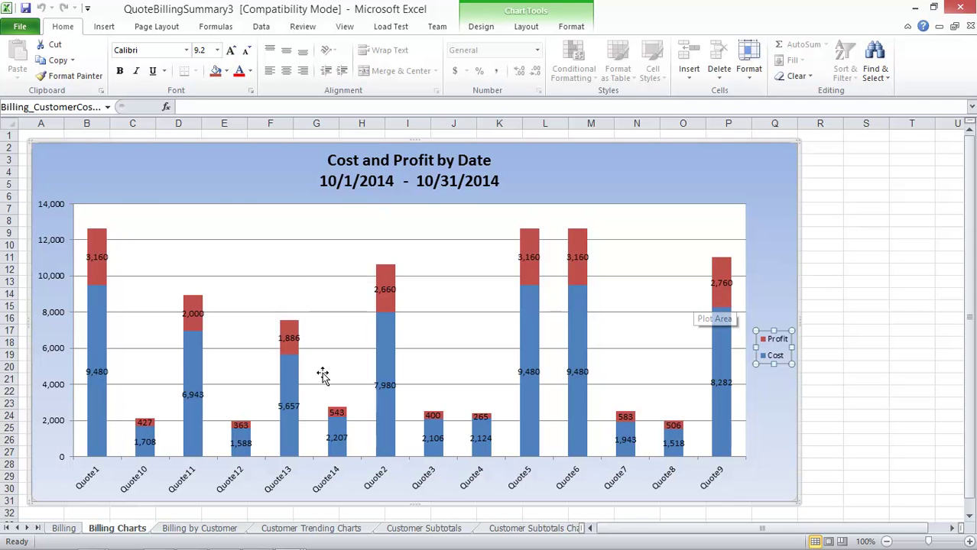
left_click(196, 528)
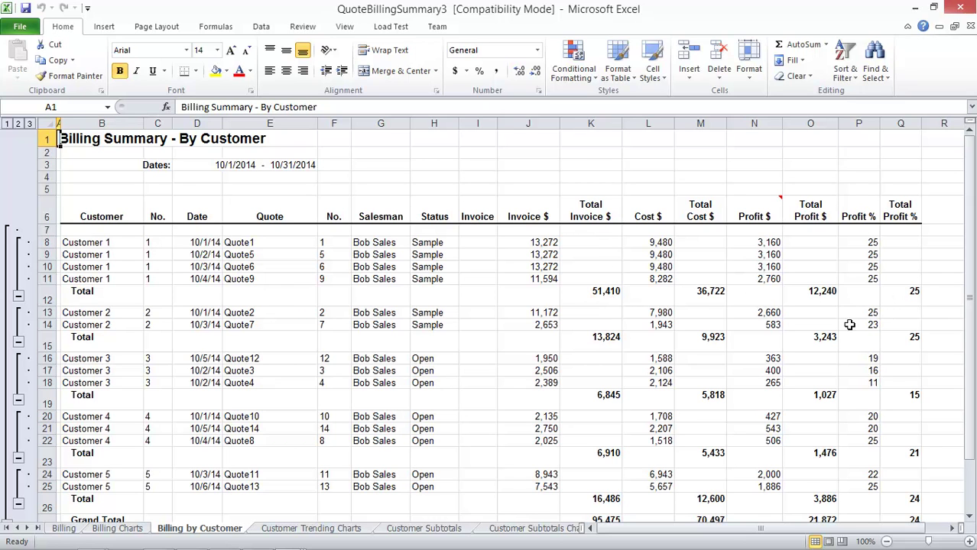
scroll(736, 360, "down", 1)
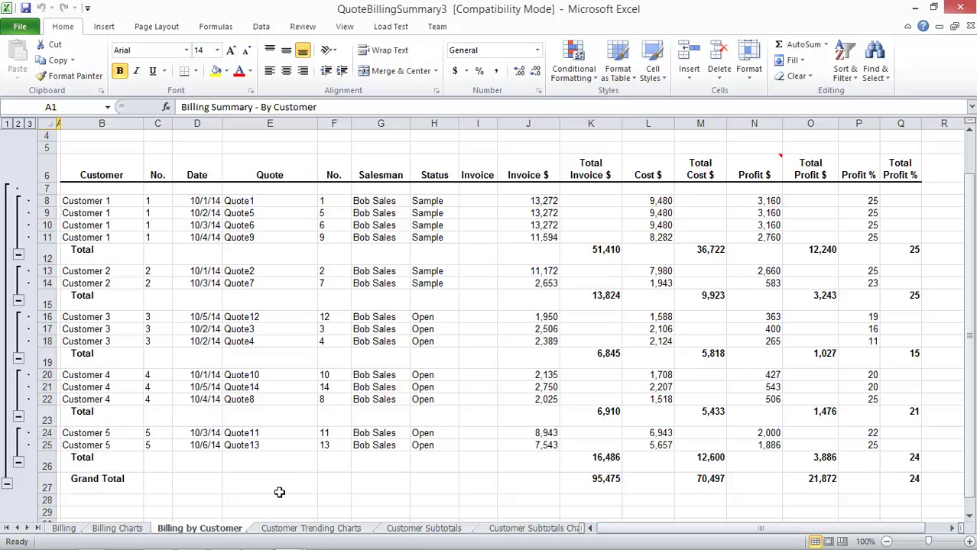
left_click(312, 528)
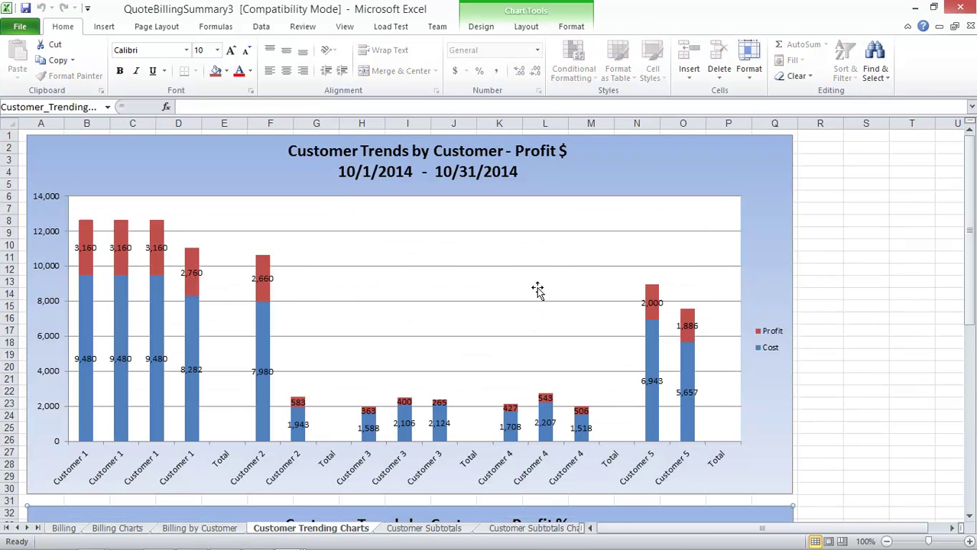
scroll(542, 306, "down", 2)
scroll(510, 311, "down", 4)
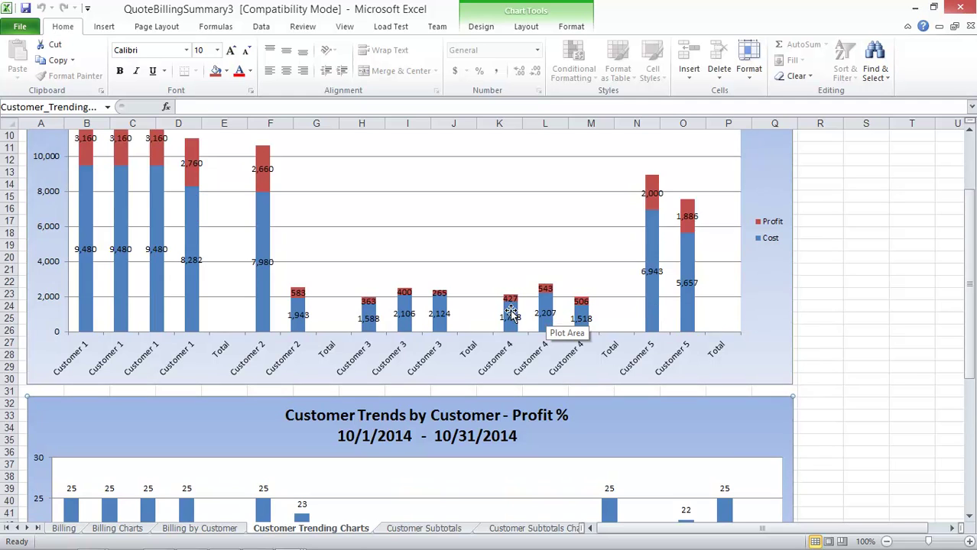
scroll(509, 311, "down", 3)
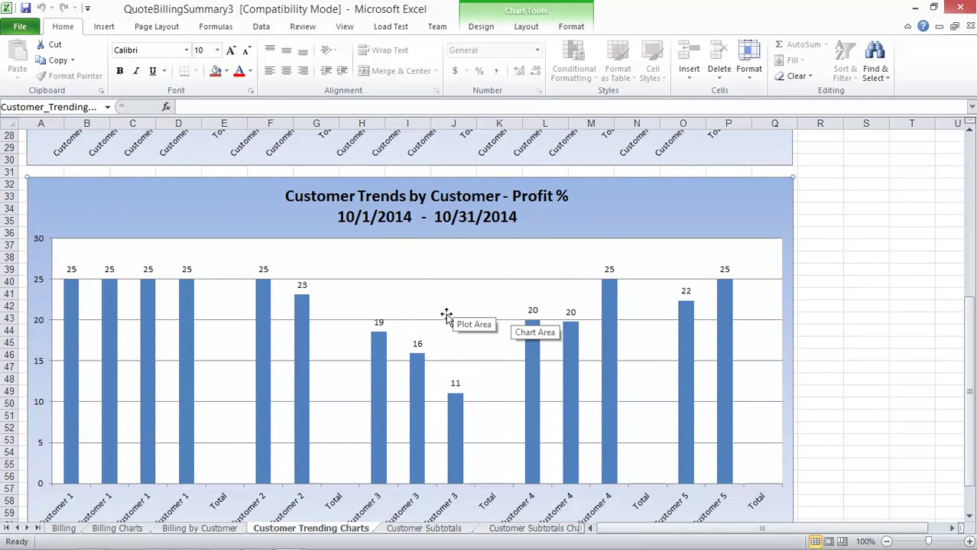
scroll(446, 320, "down", 1)
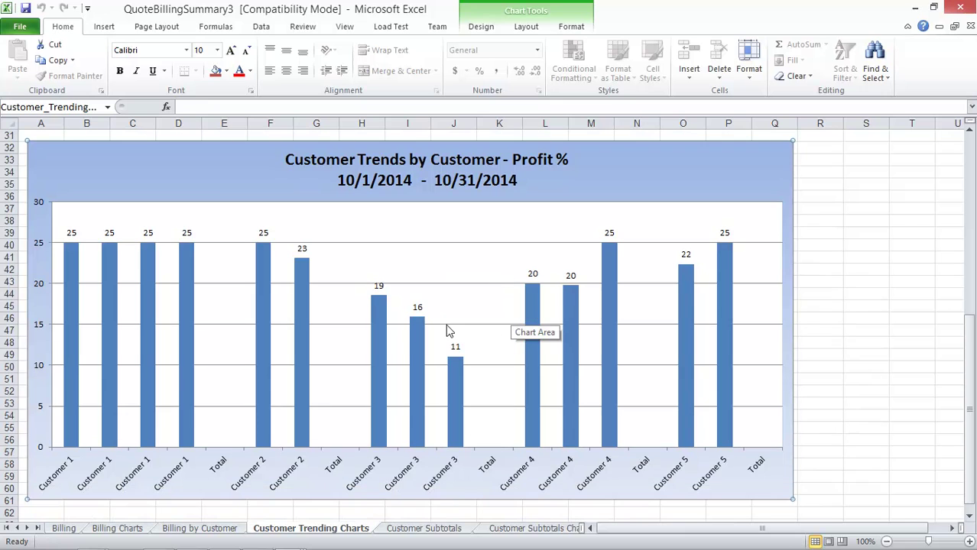
Step: Examine the customer subtotals and their charts, from cost and profit totals to the invoice and profit pie charts
left_click(428, 528)
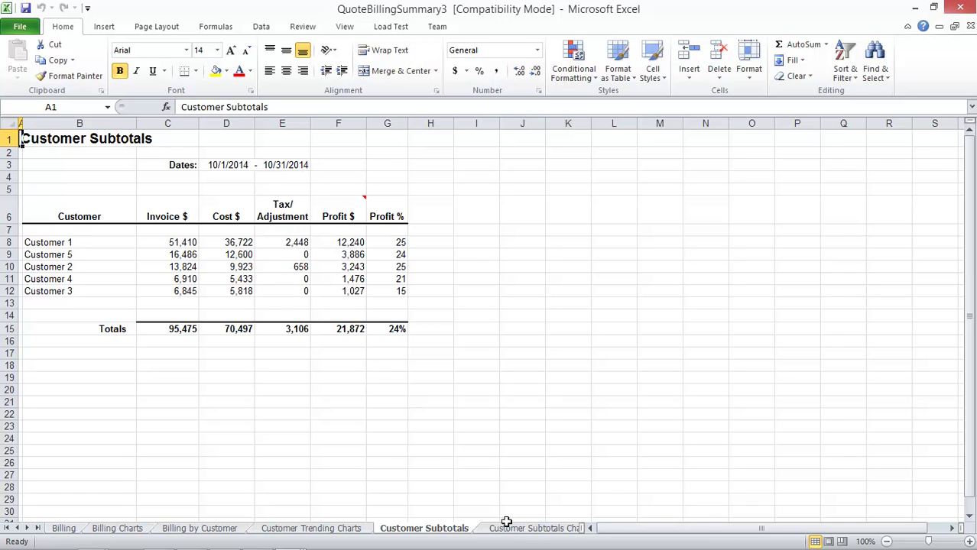
left_click(535, 528)
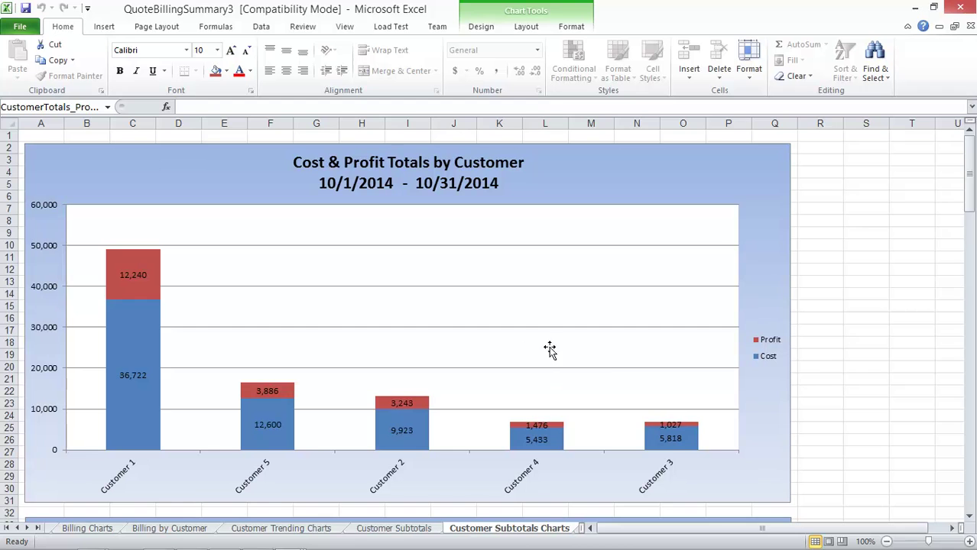
scroll(601, 372, "down", 12)
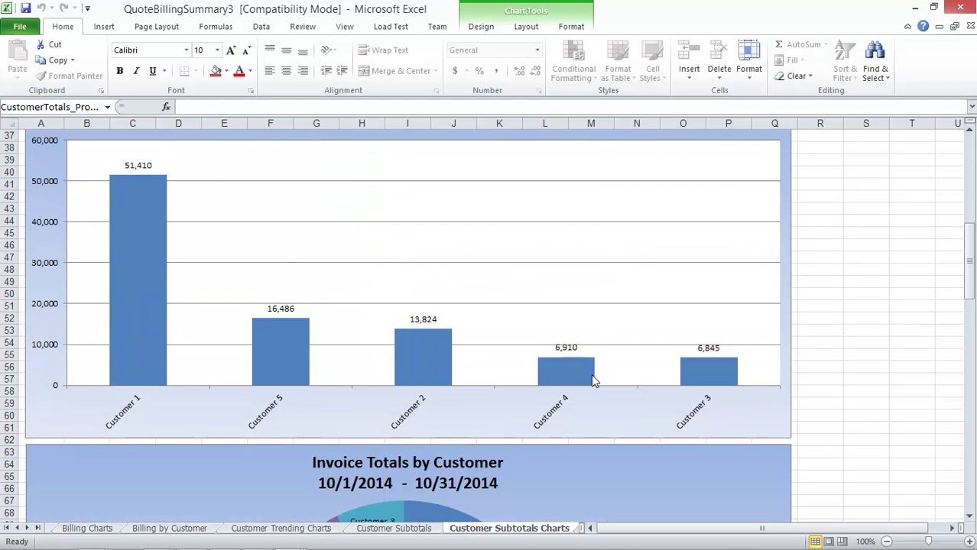
scroll(593, 380, "down", 8)
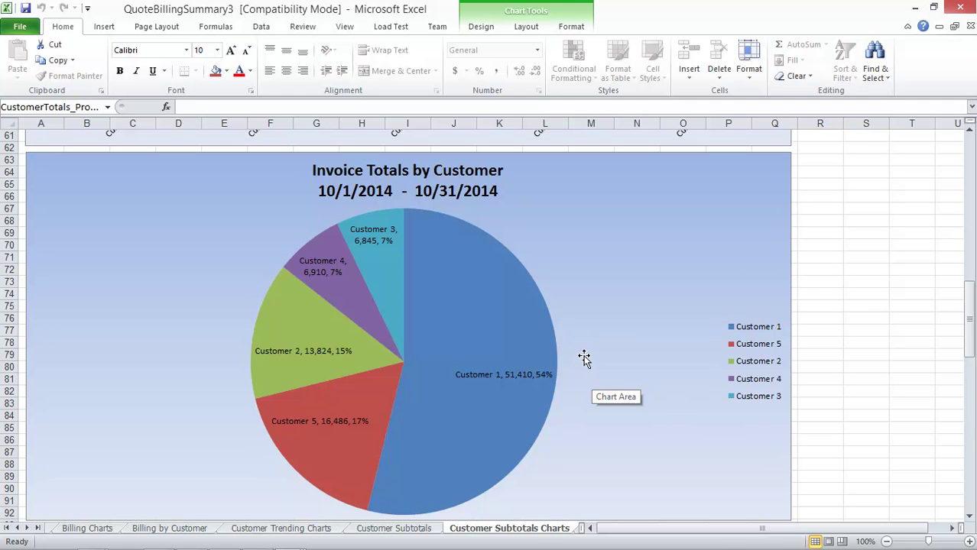
scroll(601, 368, "down", 6)
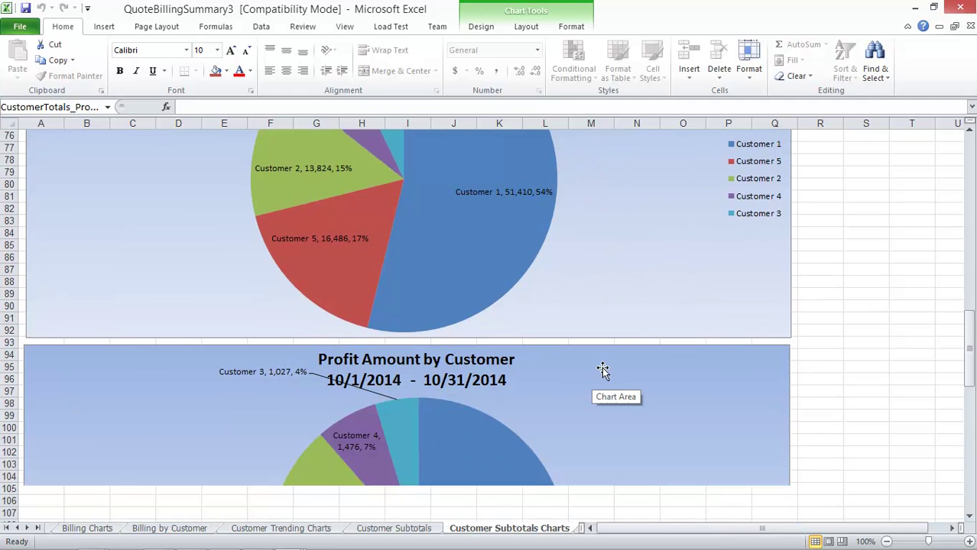
scroll(601, 369, "down", 4)
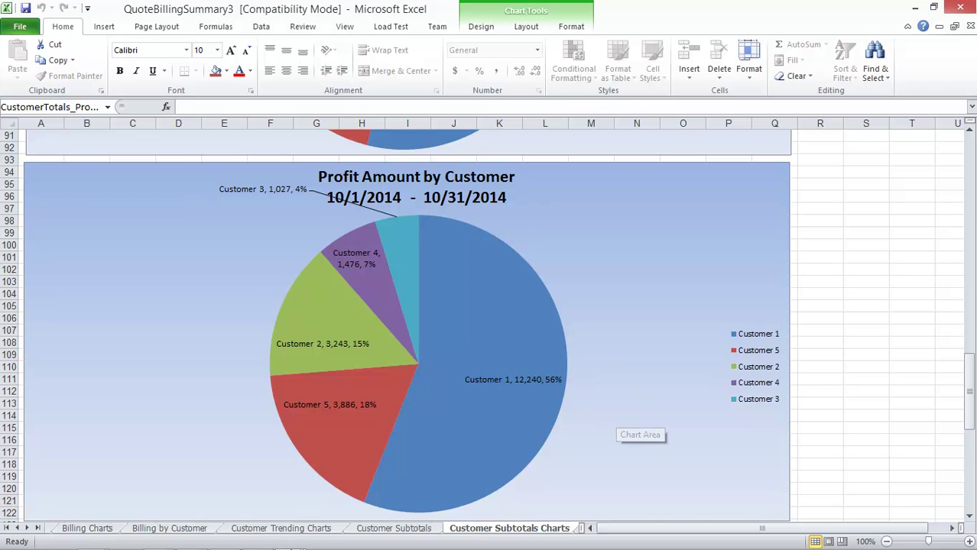
Step: Return to Presstimator, generate the Profit Analysis report from the quote history in Excel, and bring up its workbook
left_click(192, 540)
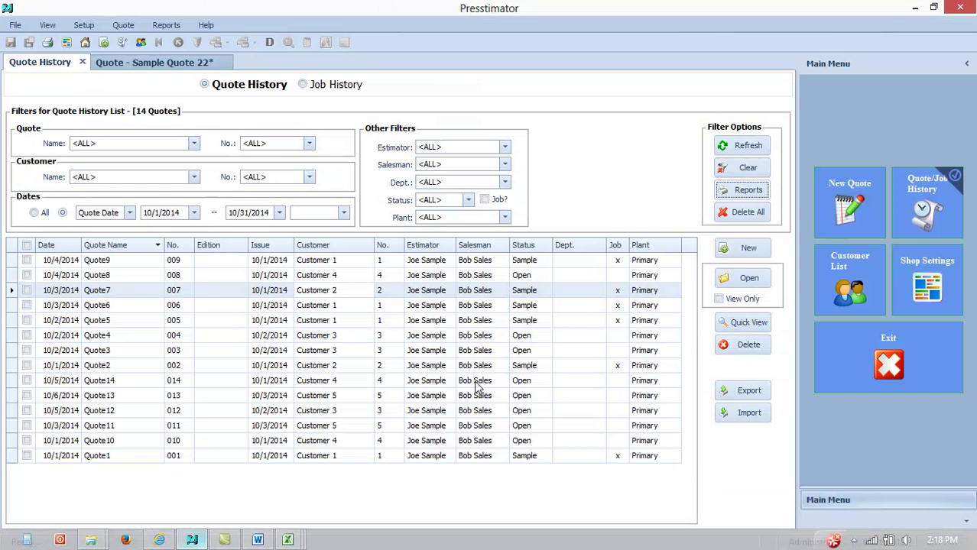
left_click(741, 189)
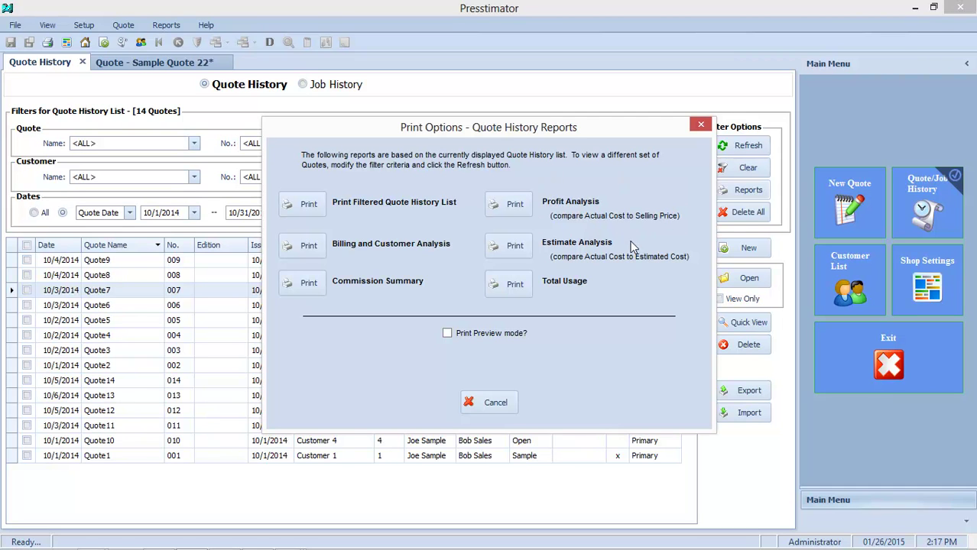
left_click(520, 205)
left_click(399, 222)
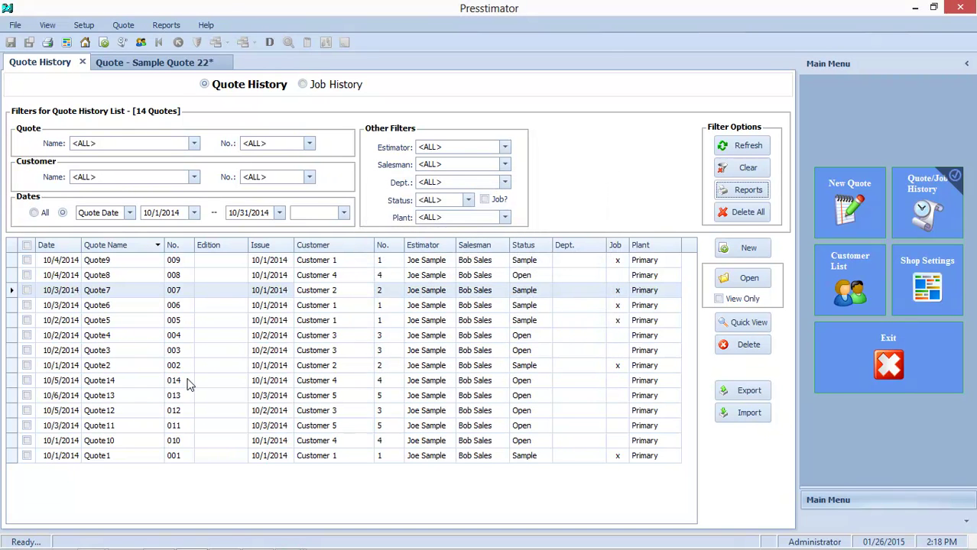
mouse_move(296, 539)
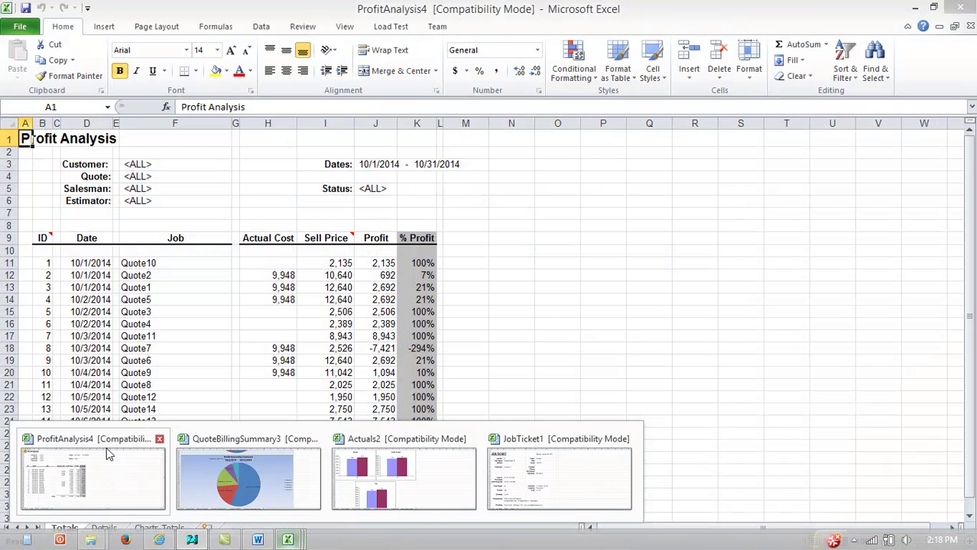
left_click(108, 454)
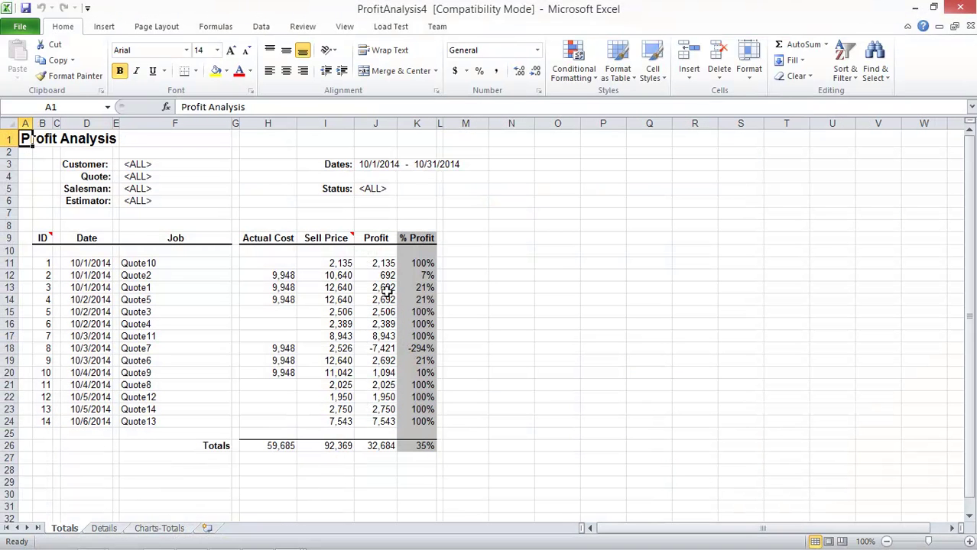
Step: Examine the detailed profit analysis per job and the charts for profit percentage, overall profit, and cost versus selling price
left_click(113, 529)
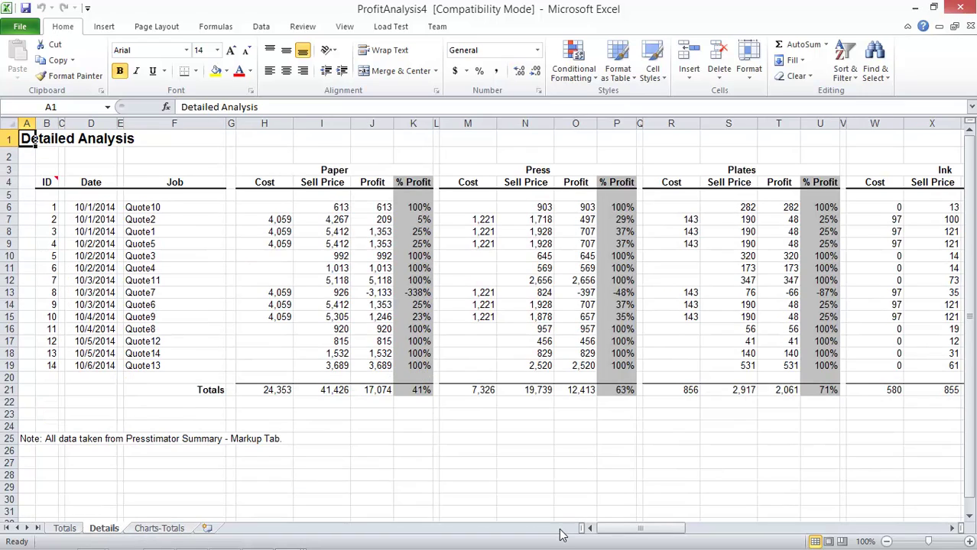
mouse_move(621, 535)
left_mouse_down()
mouse_move(789, 532)
mouse_move(620, 539)
left_mouse_up()
left_click(164, 528)
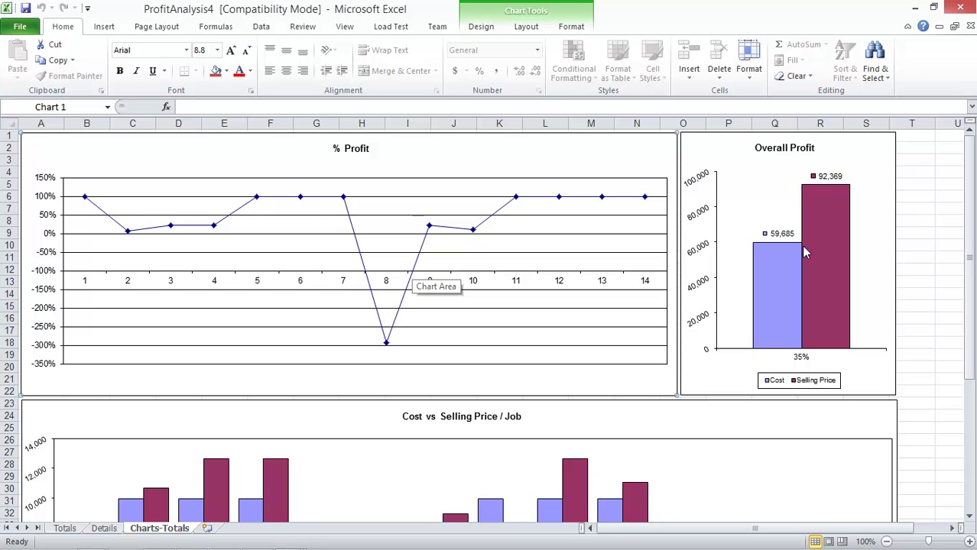
scroll(699, 327, "down", 4)
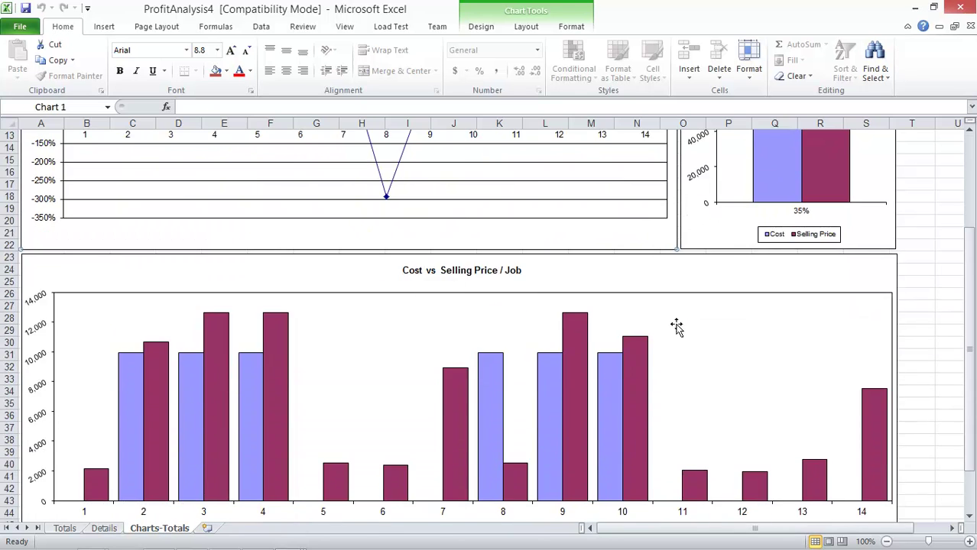
scroll(434, 304, "down", 1)
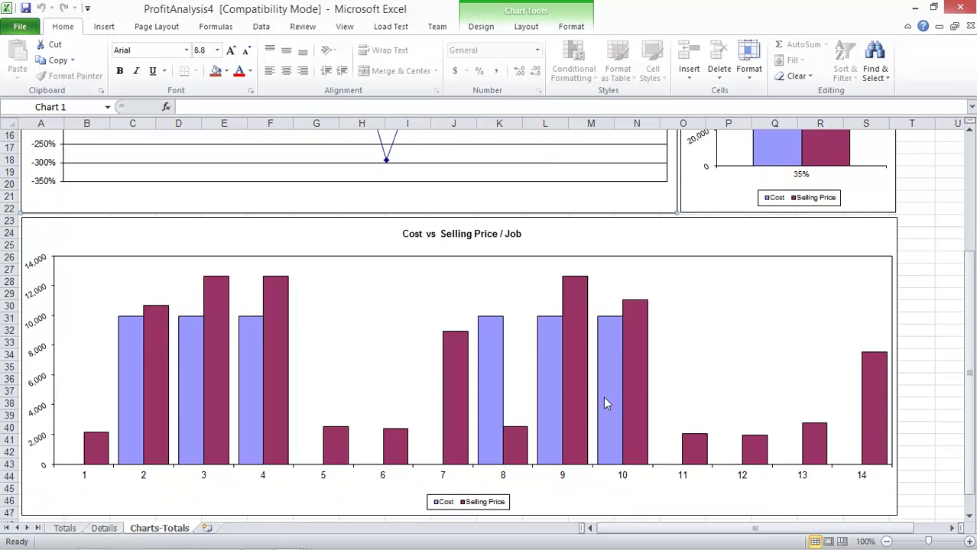
scroll(592, 397, "up", 5)
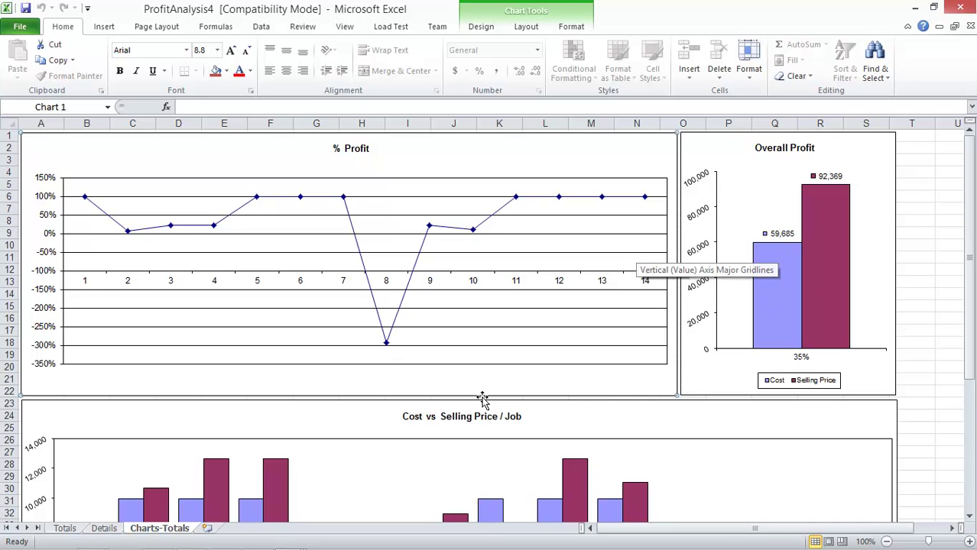
Step: Return to Presstimator, generate the Total Usage report as a summary by job from the quote history, and bring up its Excel workbook
left_click(192, 541)
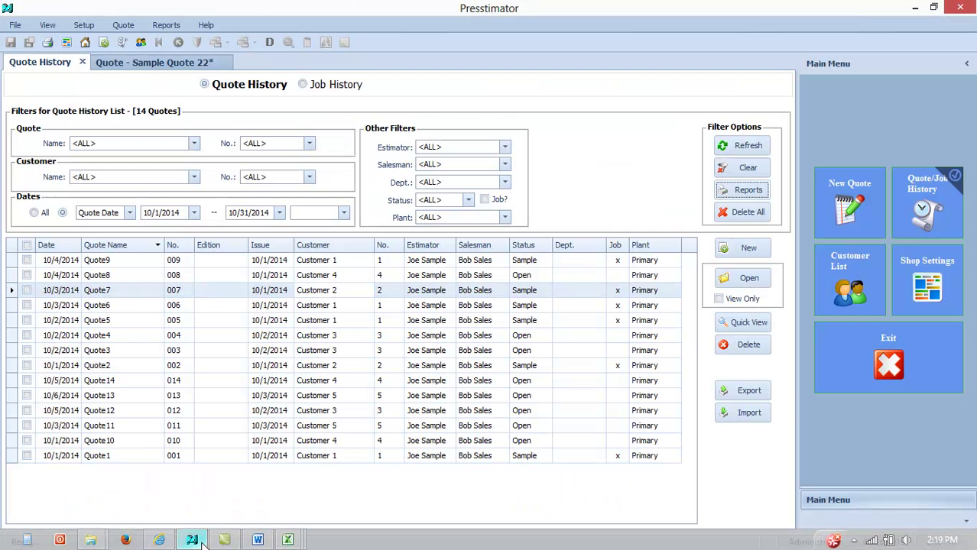
left_click(740, 190)
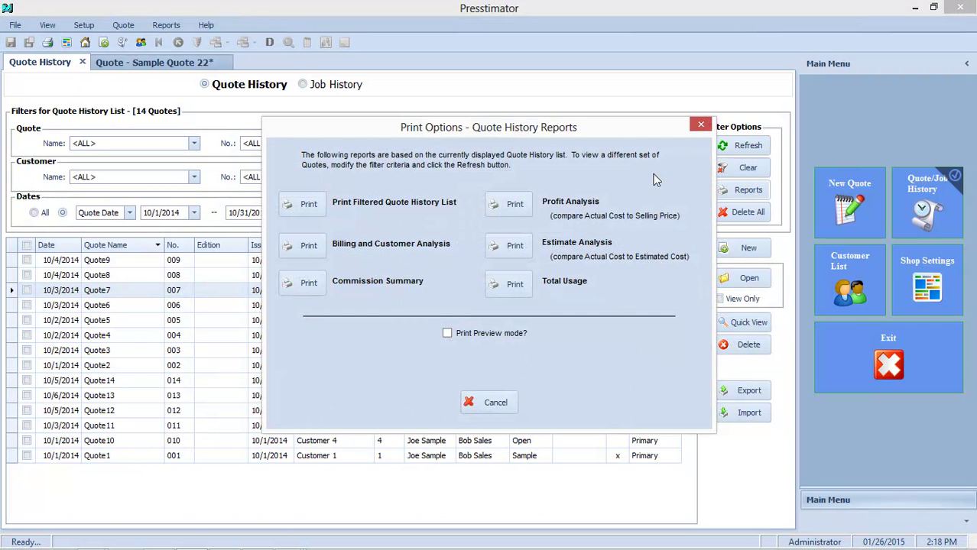
left_click(515, 284)
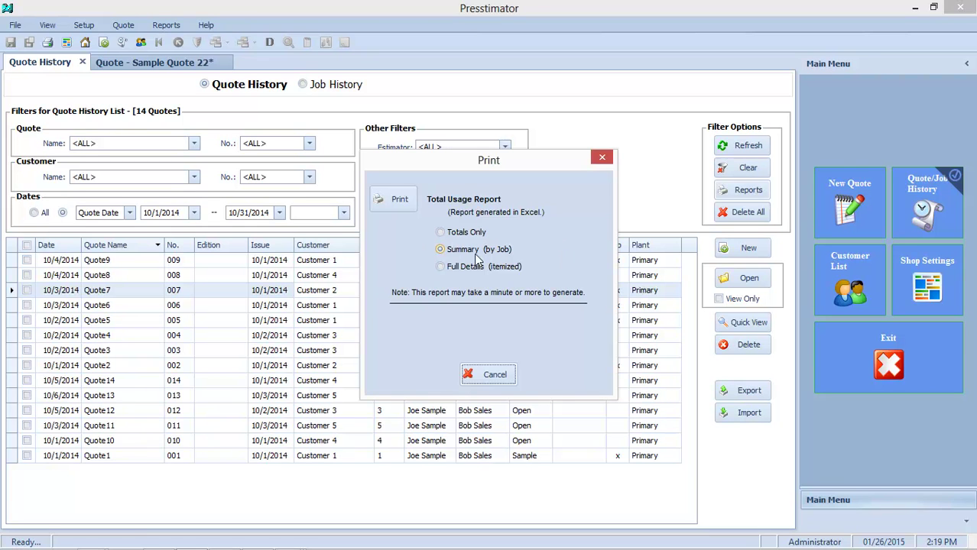
left_click(397, 205)
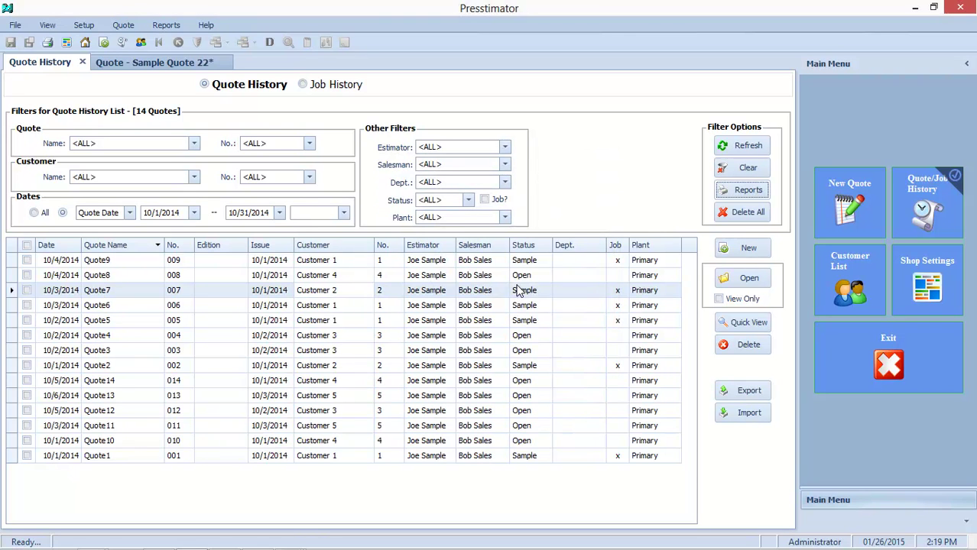
mouse_move(288, 541)
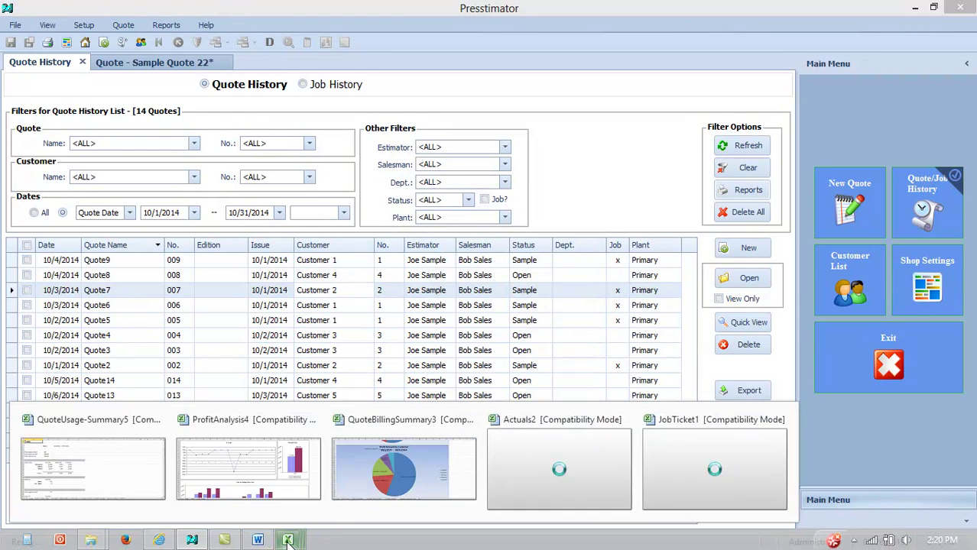
left_click(116, 440)
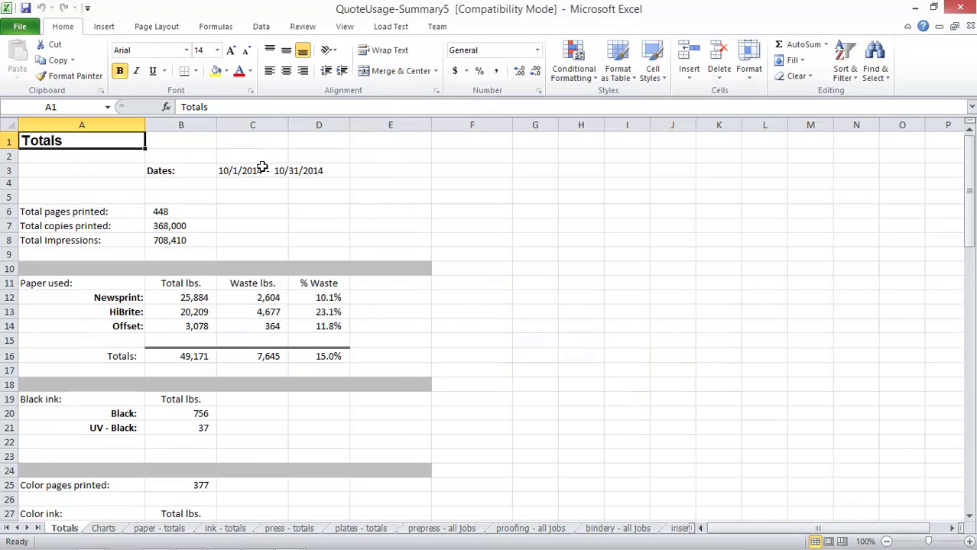
Step: Examine the usage totals from printed pages, paper, ink and press time through plates, prepress and bindery down to the mailing quantity
scroll(201, 191, "down", 1)
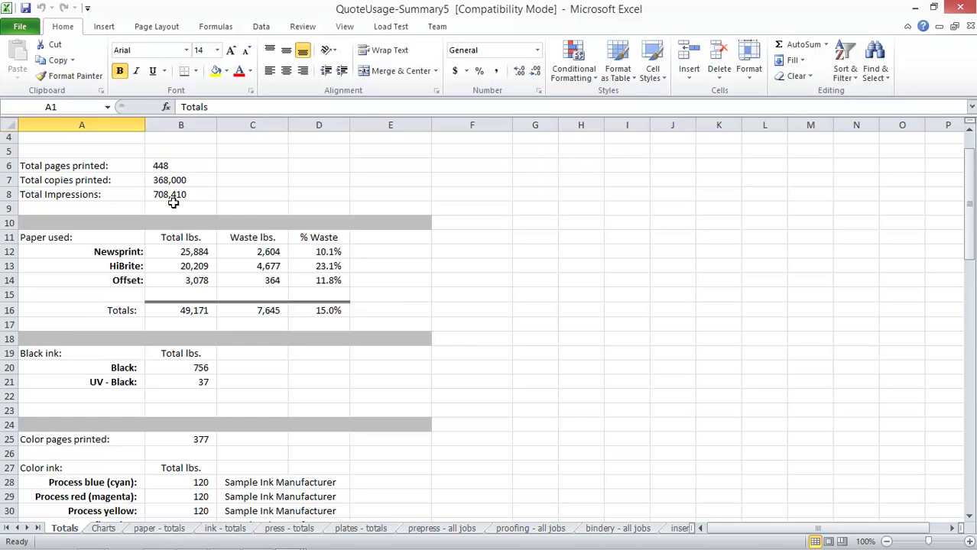
scroll(263, 219, "down", 1)
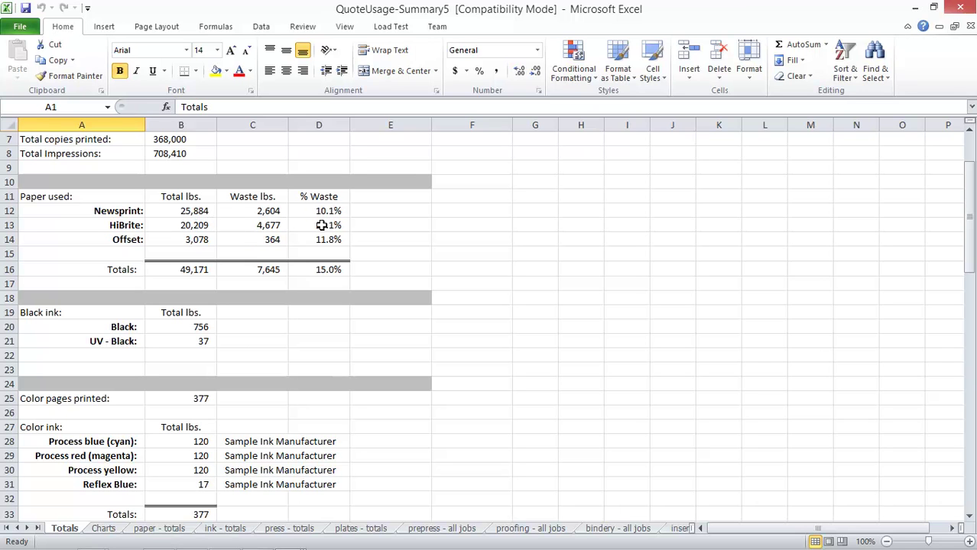
scroll(378, 248, "down", 2)
scroll(344, 211, "up", 1)
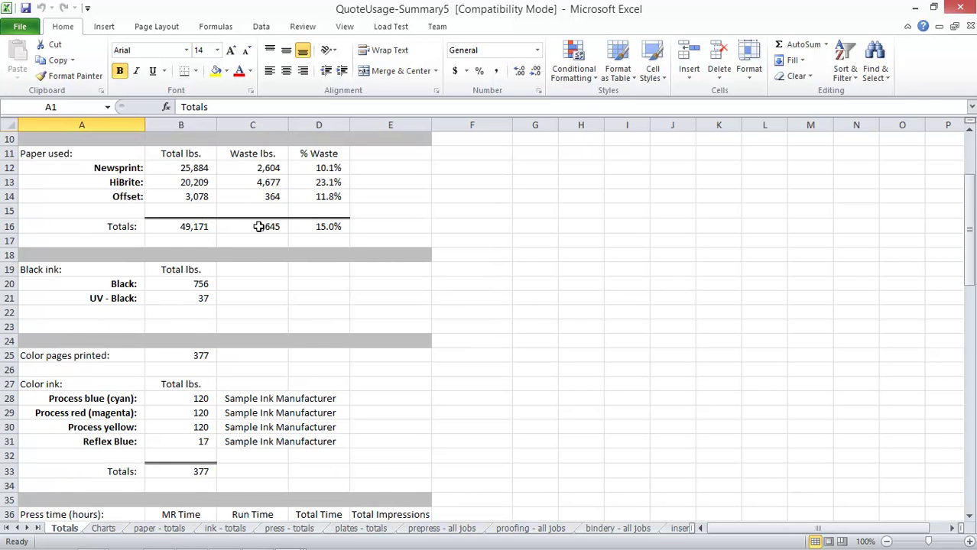
scroll(346, 233, "down", 1)
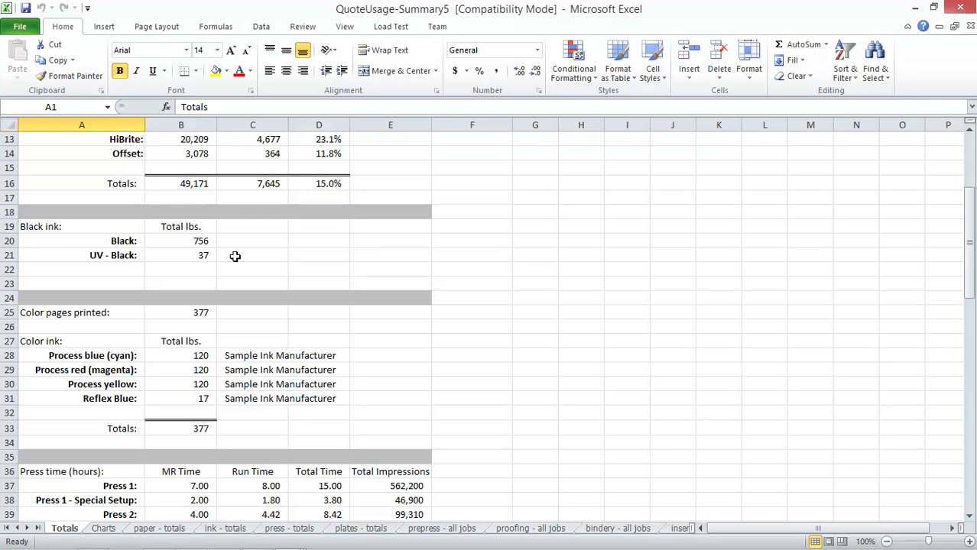
scroll(235, 256, "down", 1)
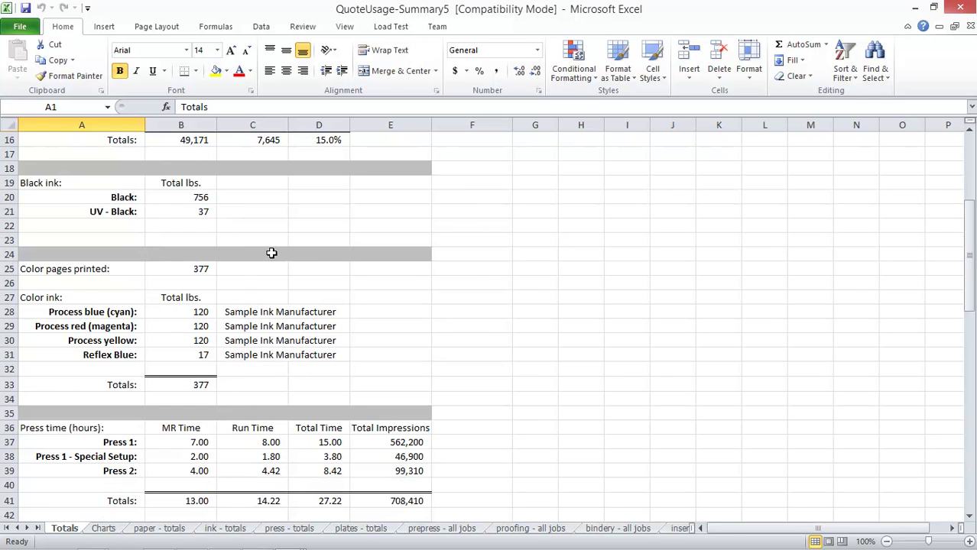
scroll(271, 254, "down", 1)
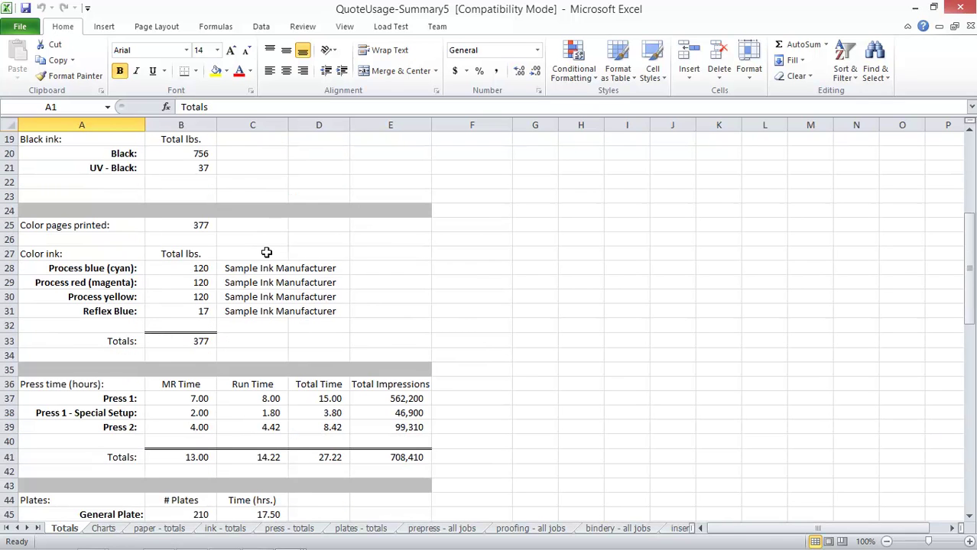
scroll(266, 252, "down", 3)
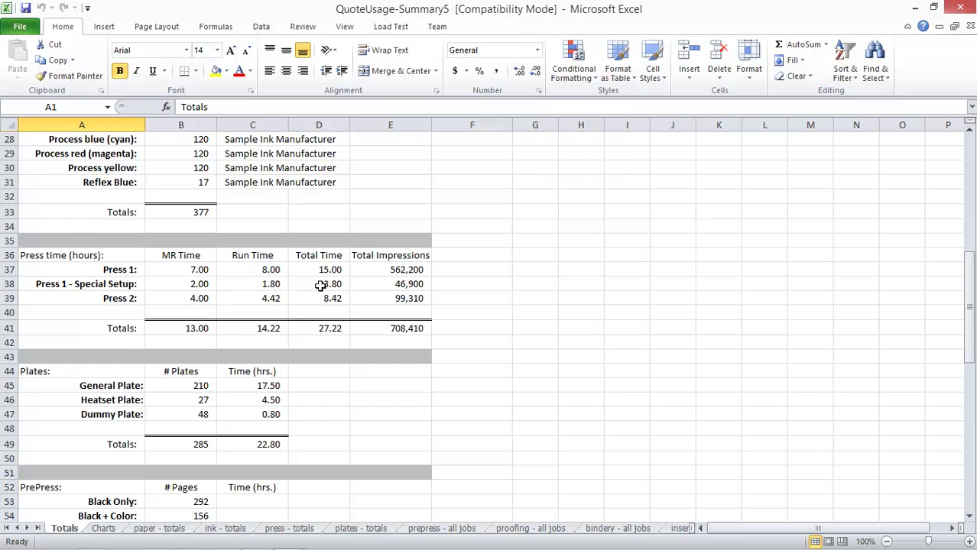
scroll(350, 325, "down", 4)
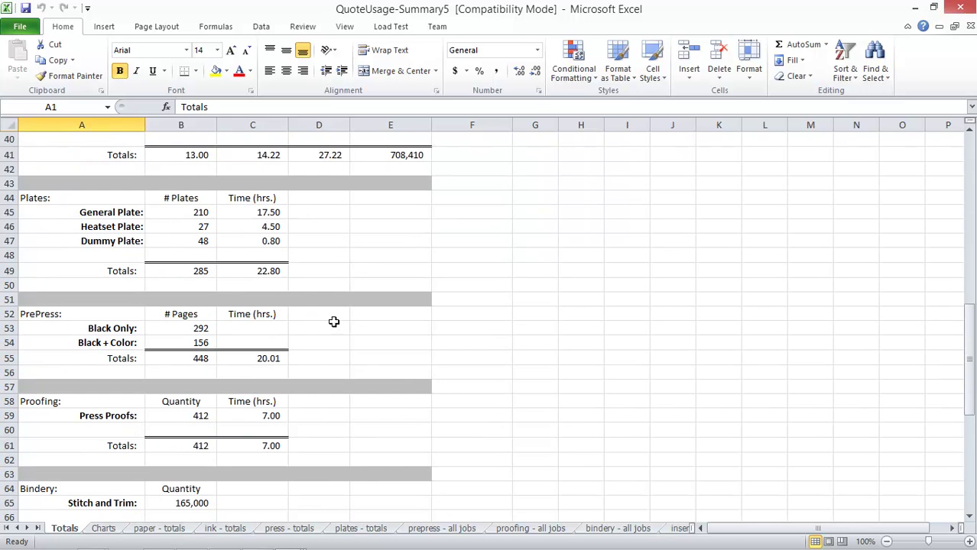
scroll(334, 323, "down", 2)
scroll(332, 321, "down", 2)
scroll(253, 233, "down", 2)
scroll(253, 239, "down", 3)
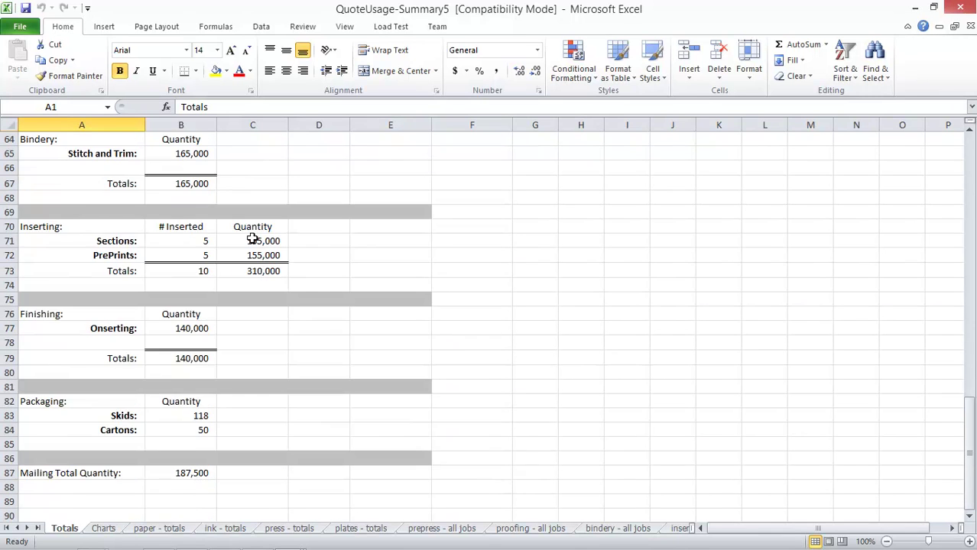
Step: Examine the usage charts for paper usage, paper waste percentage, color ink usage and press impressions
left_click(107, 529)
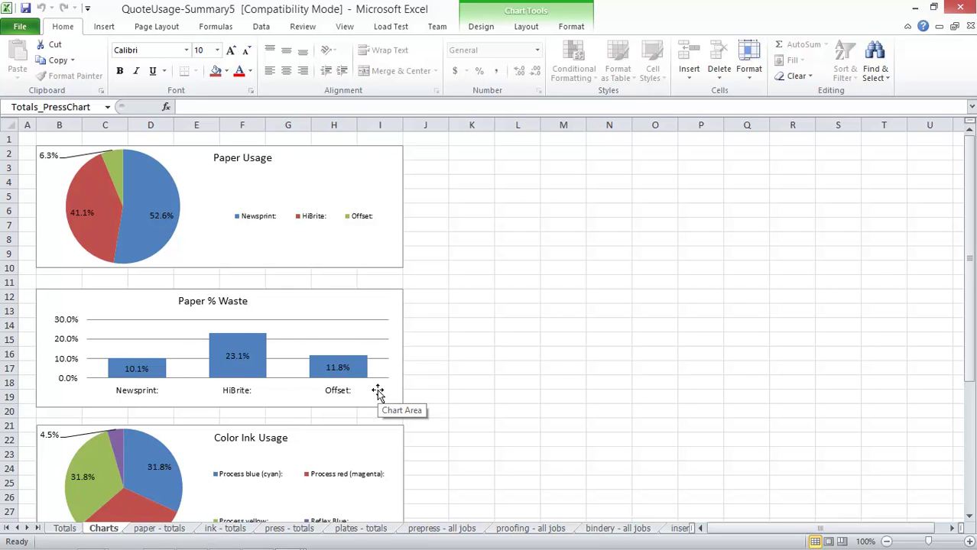
mouse_move(147, 383)
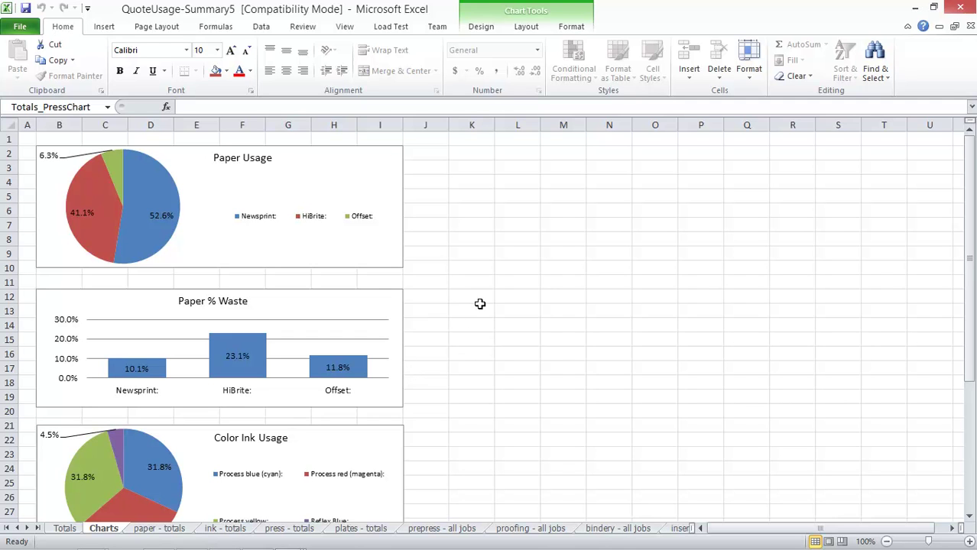
scroll(480, 304, "down", 1)
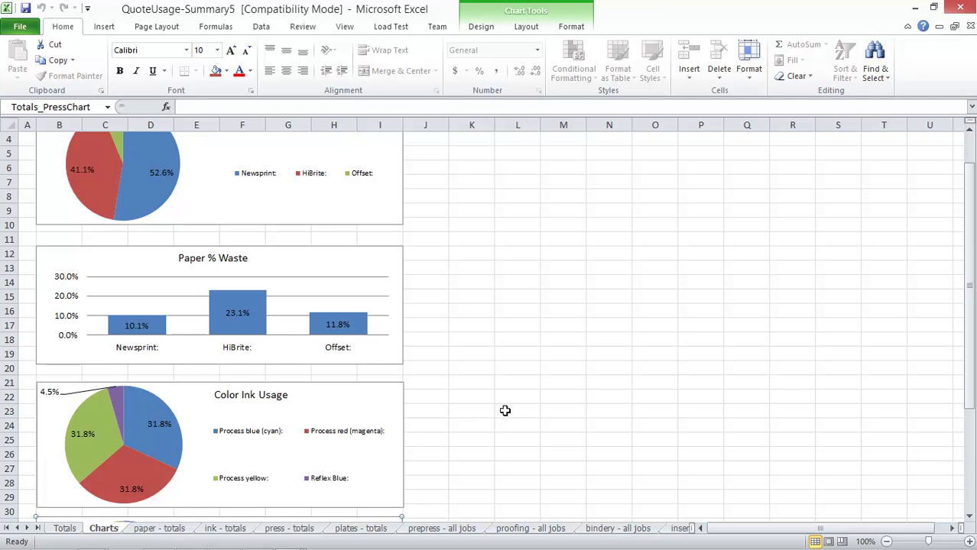
scroll(505, 410, "down", 3)
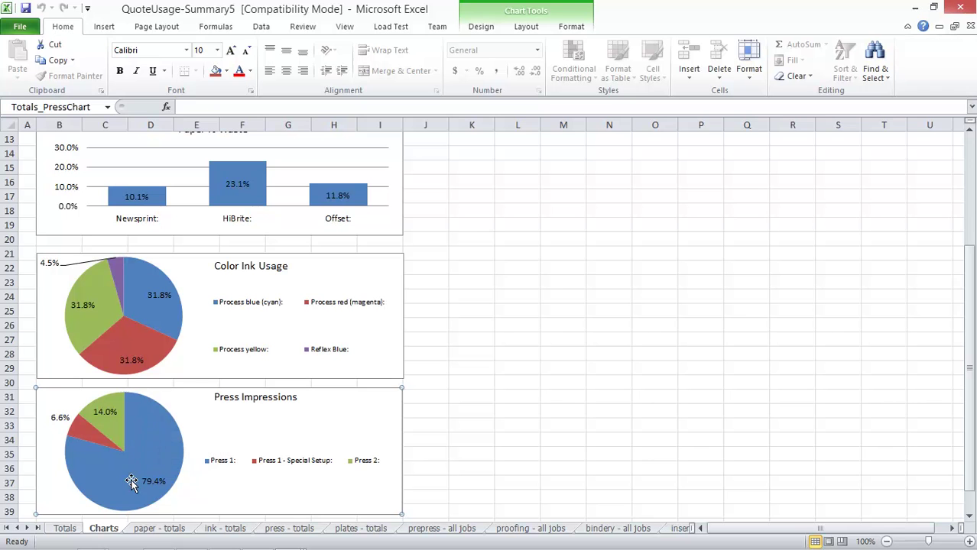
Step: Look through the per-job usage sheets for paper, ink, press, plates, prepress, proofing, bindery and inserting
left_click(156, 532)
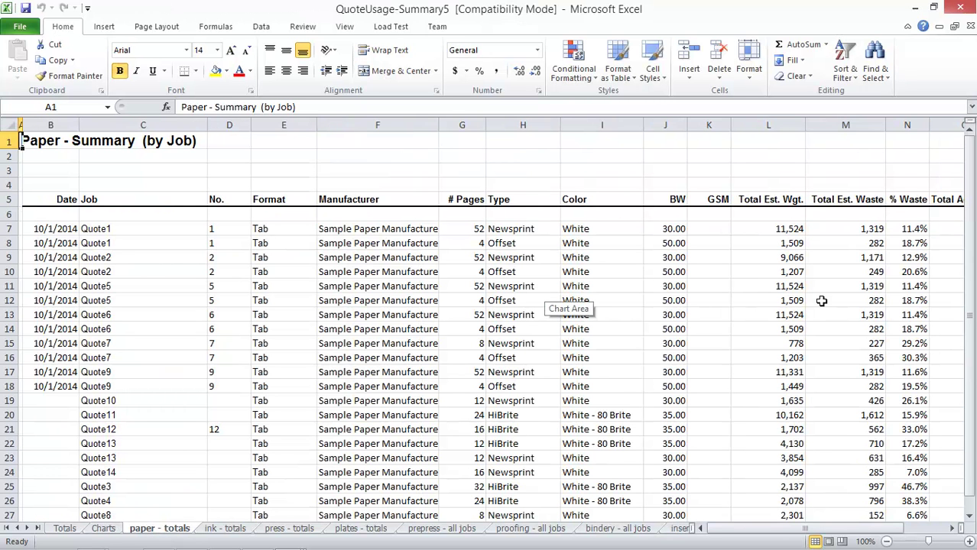
left_click(222, 529)
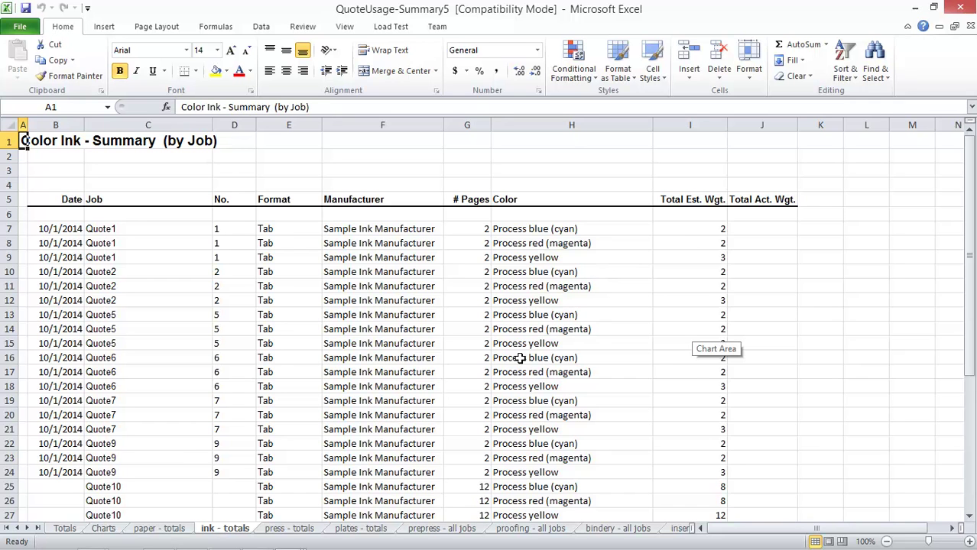
left_click(281, 532)
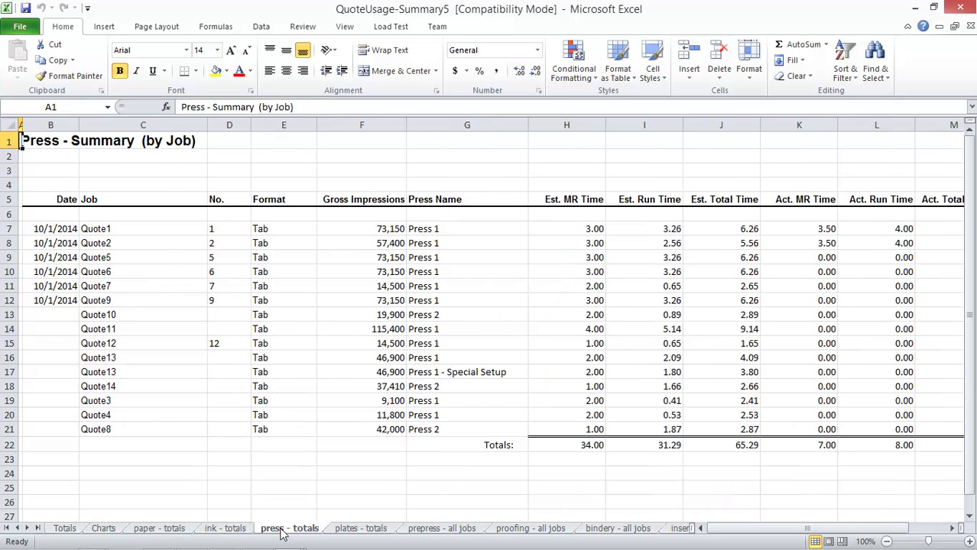
left_click(360, 532)
left_click(467, 532)
left_click(519, 532)
left_click(616, 531)
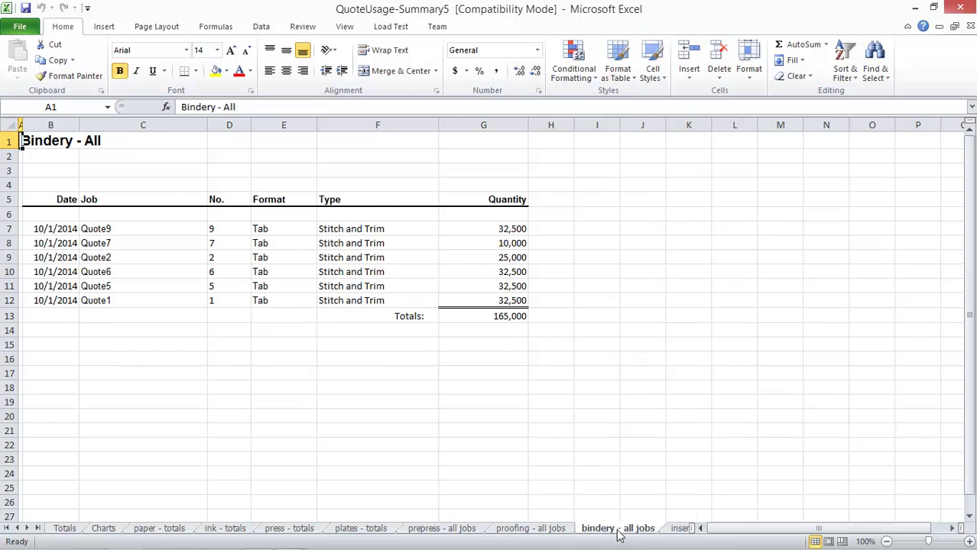
left_click(673, 531)
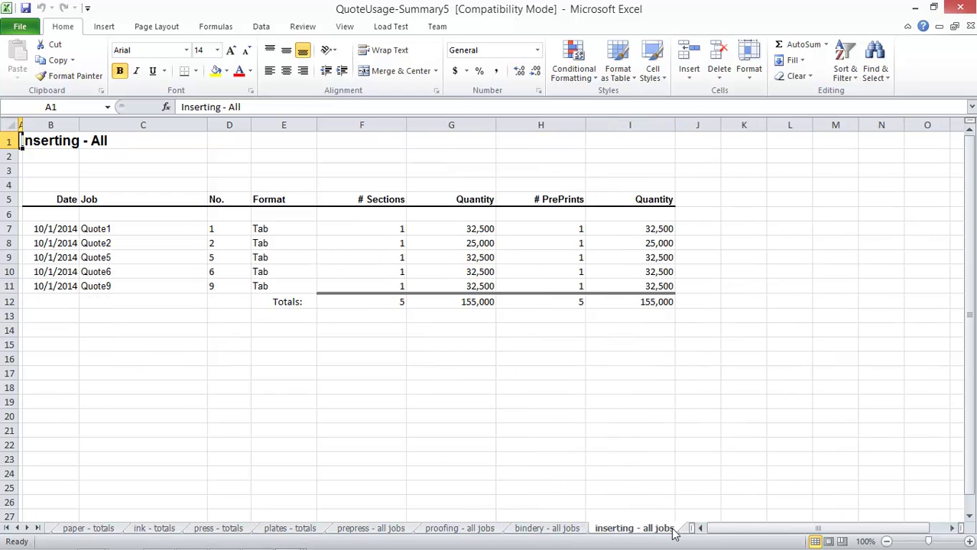
Step: Go back to the first sheets of the usage workbook and review the totals and the charts up to Paper Usage
left_click(6, 531)
left_click(66, 530)
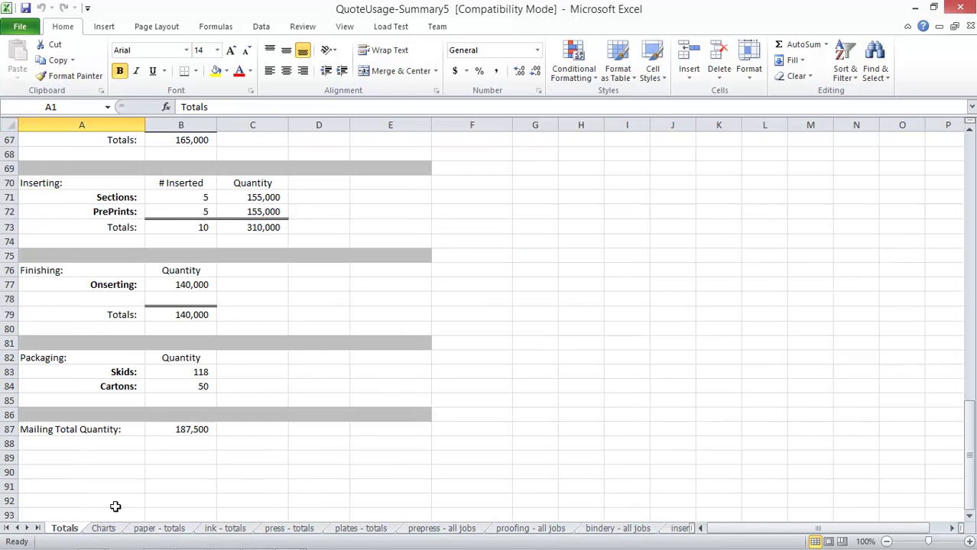
left_click(105, 530)
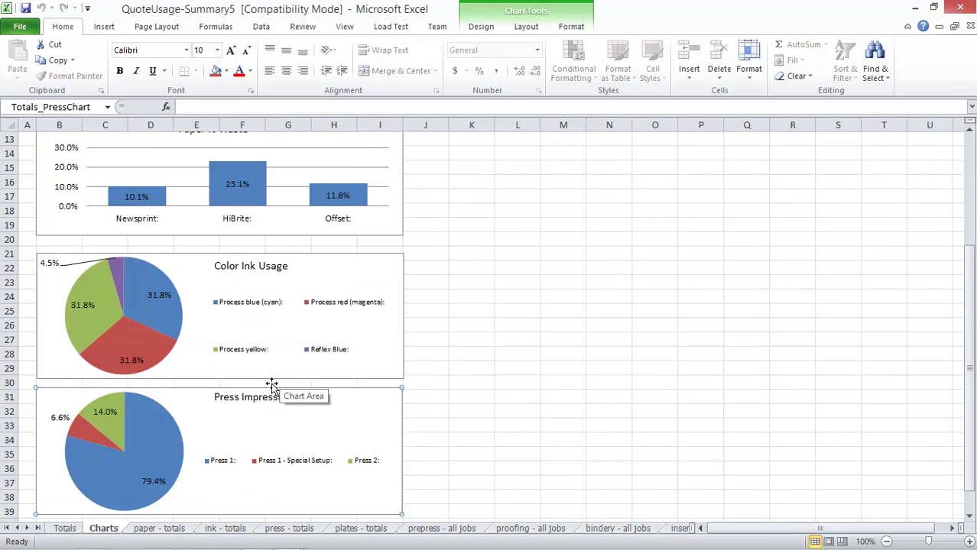
scroll(274, 386, "up", 4)
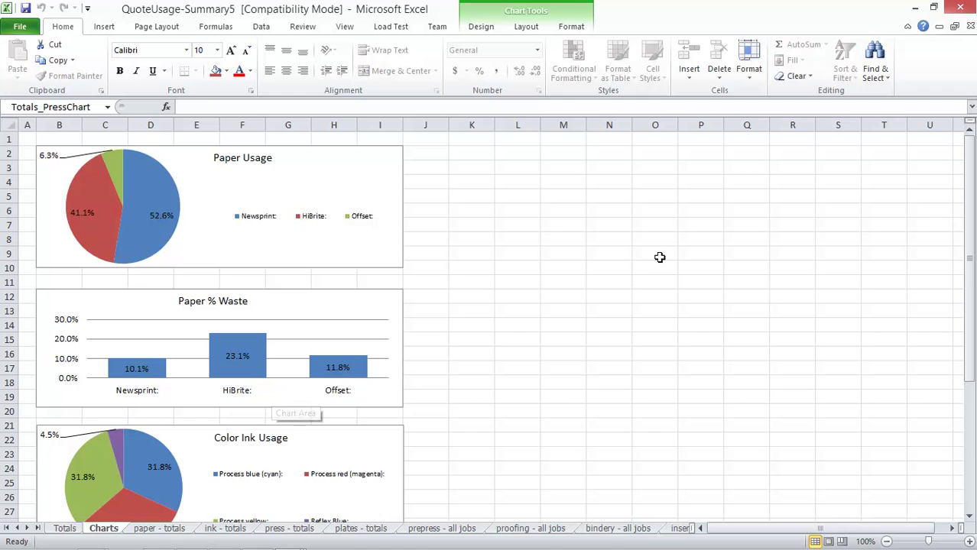
Step: Switch back to Presstimator and open the print options for the quote history reports
left_click(191, 540)
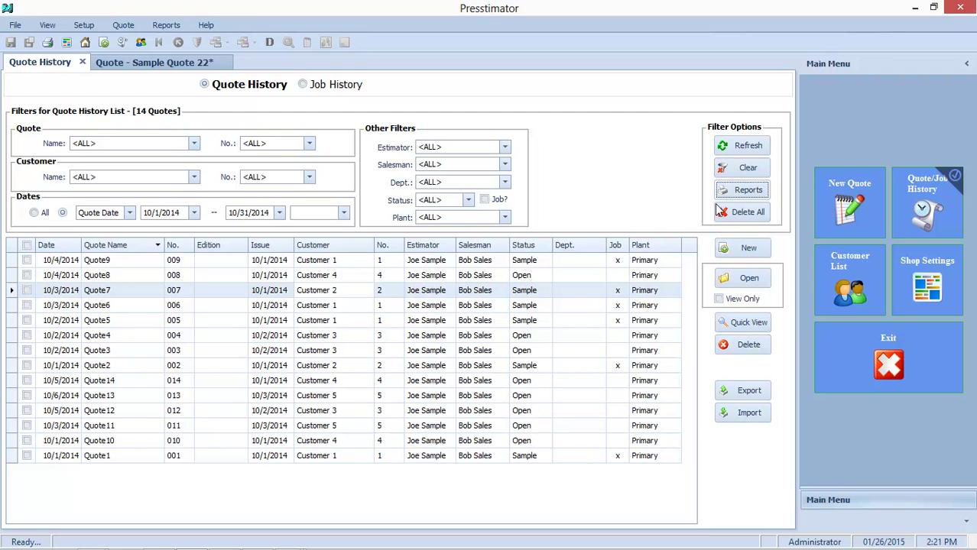
left_click(739, 192)
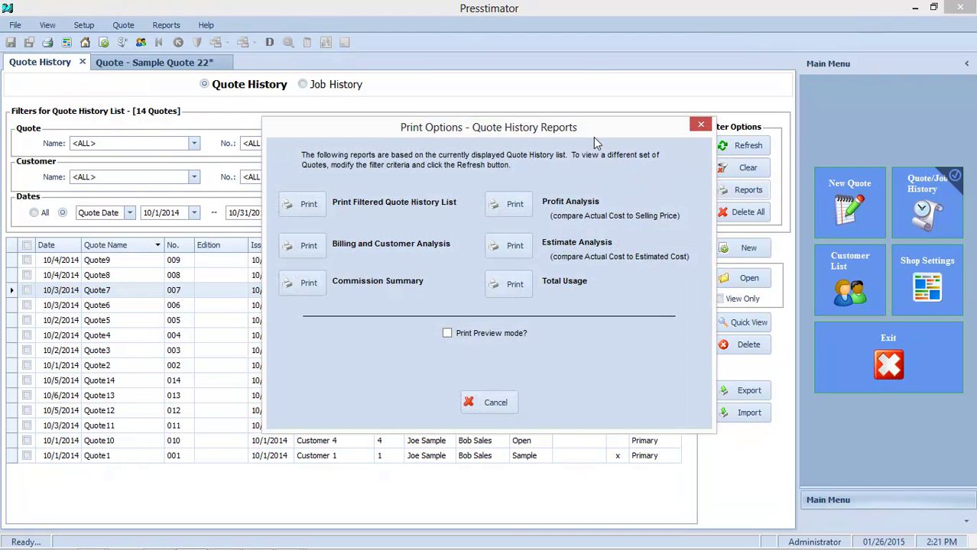